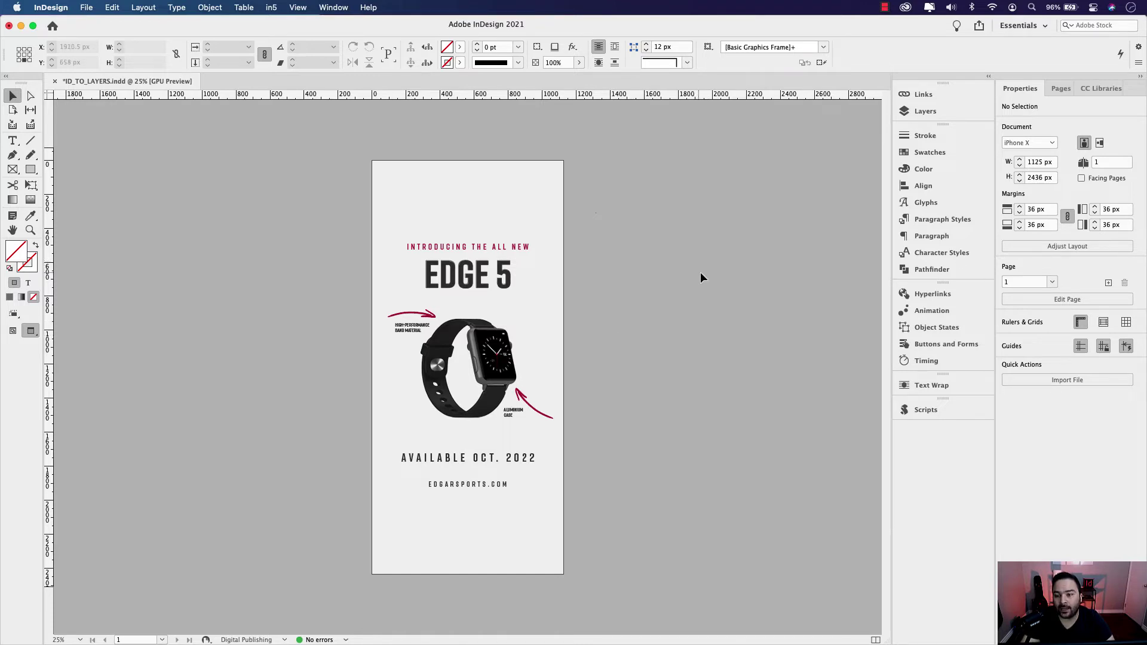
Step: Float the Layers panel and toggle Arrow Right, Arrow Left and Watch 2 off and on
left_click(922, 118)
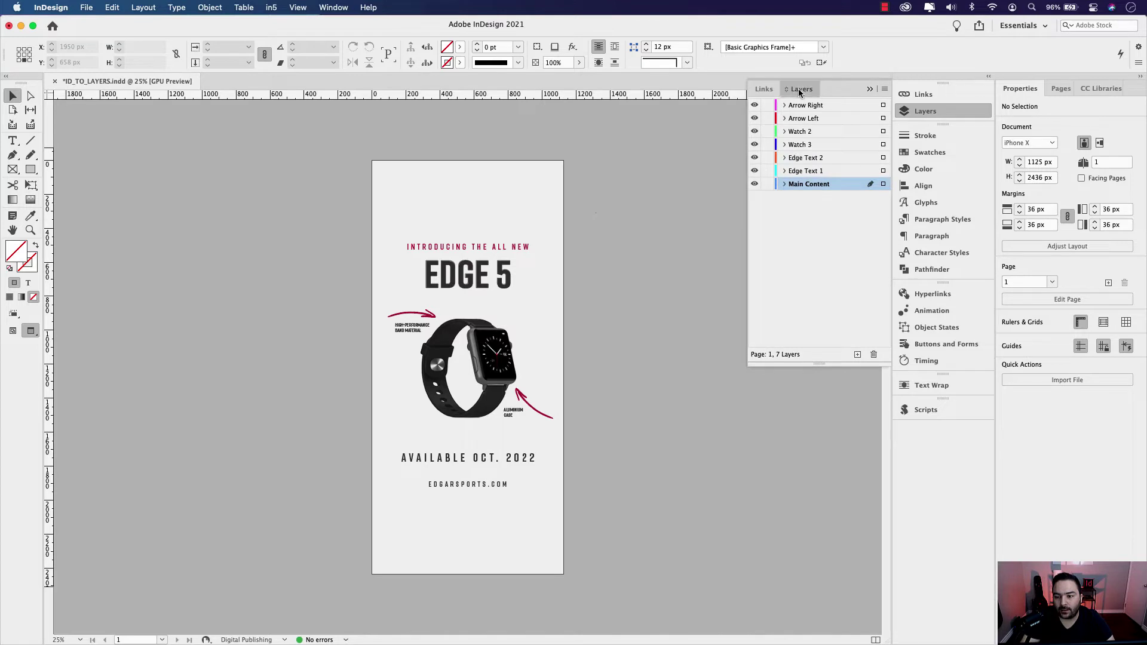
left_click_drag(800, 89, 632, 183)
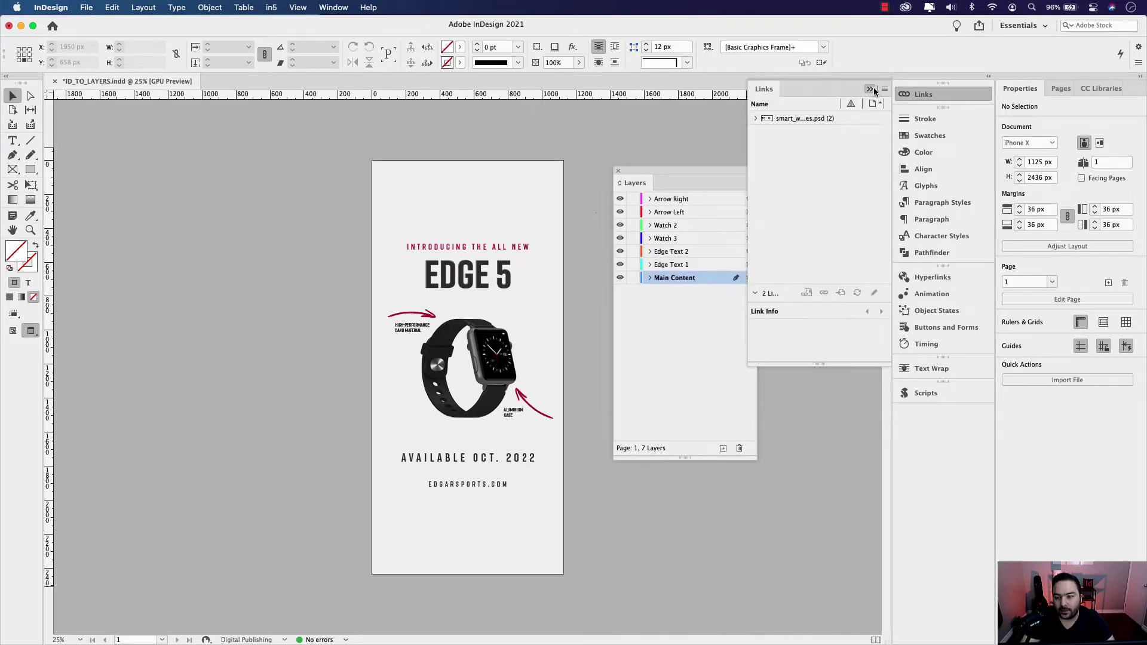
left_click(620, 199)
left_click(620, 199)
left_click(620, 212)
left_click(620, 212)
left_click(620, 225)
left_click(620, 224)
Step: Check the Watch 3, Edge Text 2, Edge Text 1 and Main Content layers' visibility, then switch to Finder
left_click(620, 237)
left_click(620, 238)
left_click(620, 251)
left_click(620, 251)
left_click(620, 264)
left_click(620, 264)
left_click(620, 278)
left_click(620, 277)
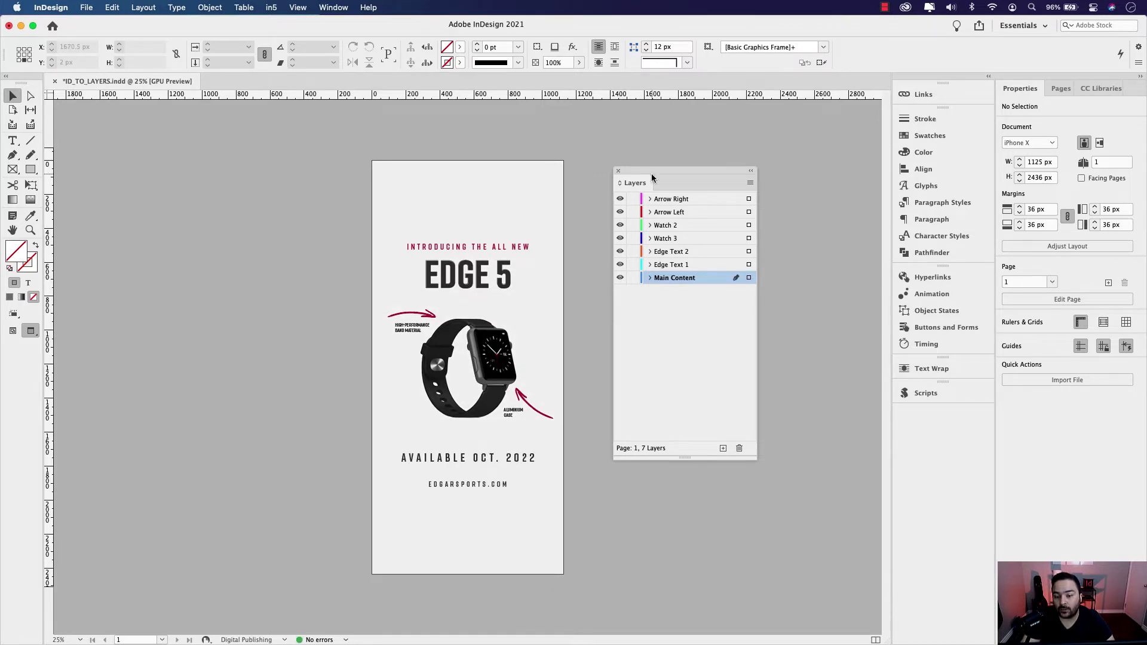
left_click_drag(655, 172, 732, 151)
key("super+Tab")
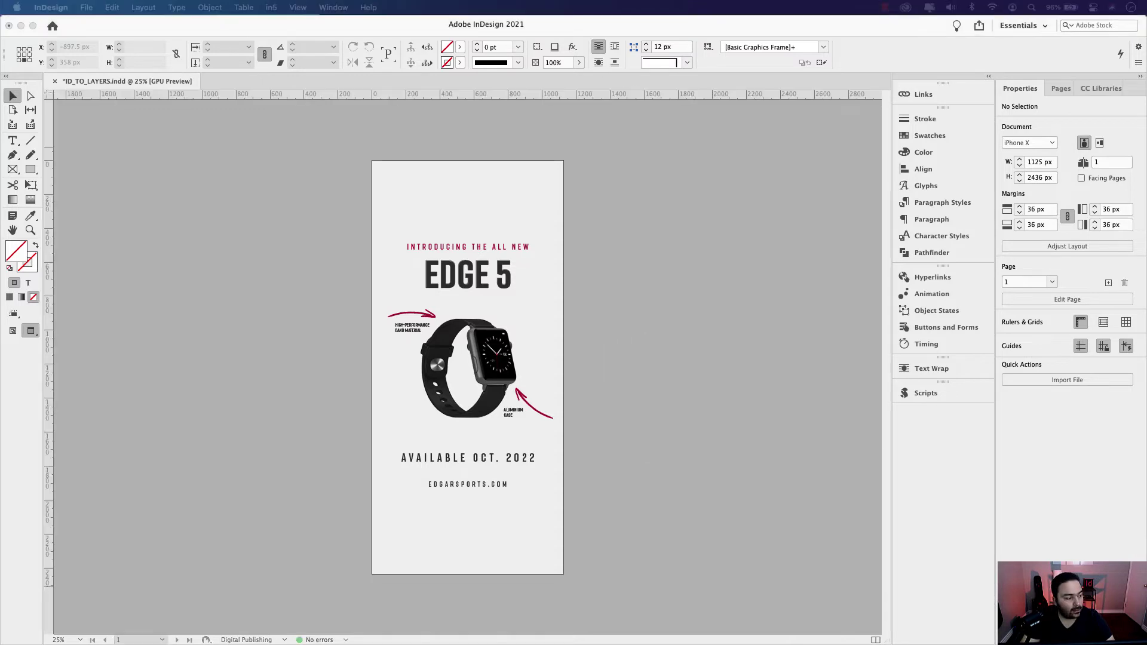
Step: Confirm LayersToSmartObjects.scpt is in Applications > Adobe InDesign 2021 > Scripts > Scripts Panel, then close Finder
left_click_drag(326, 167, 330, 167)
left_click(317, 197)
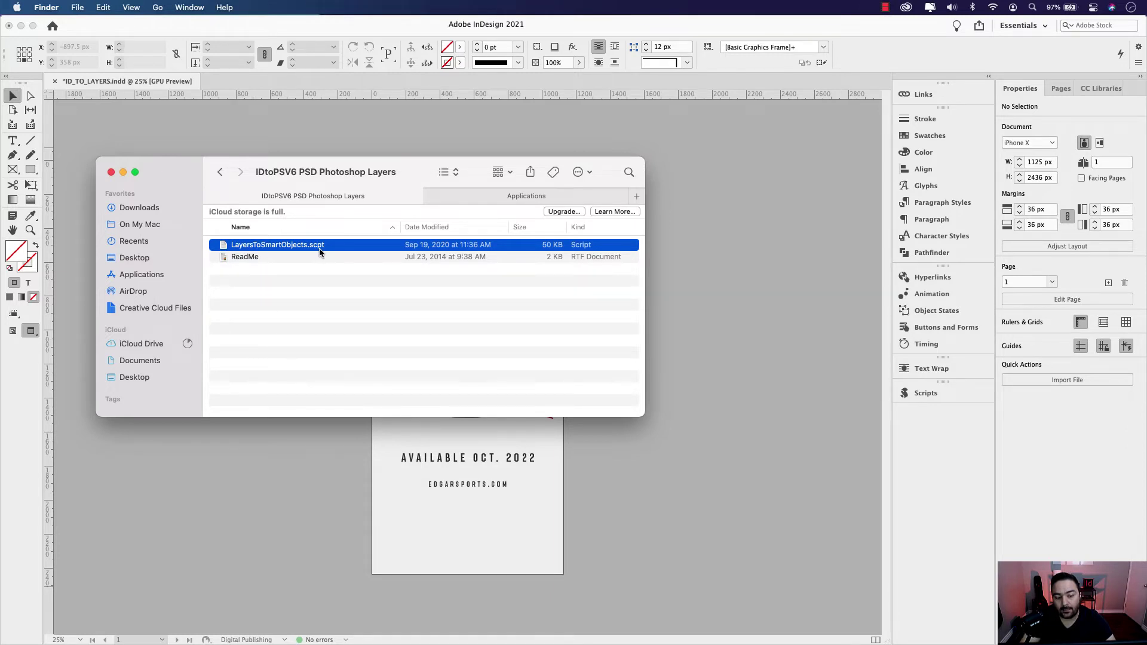
left_click(457, 192)
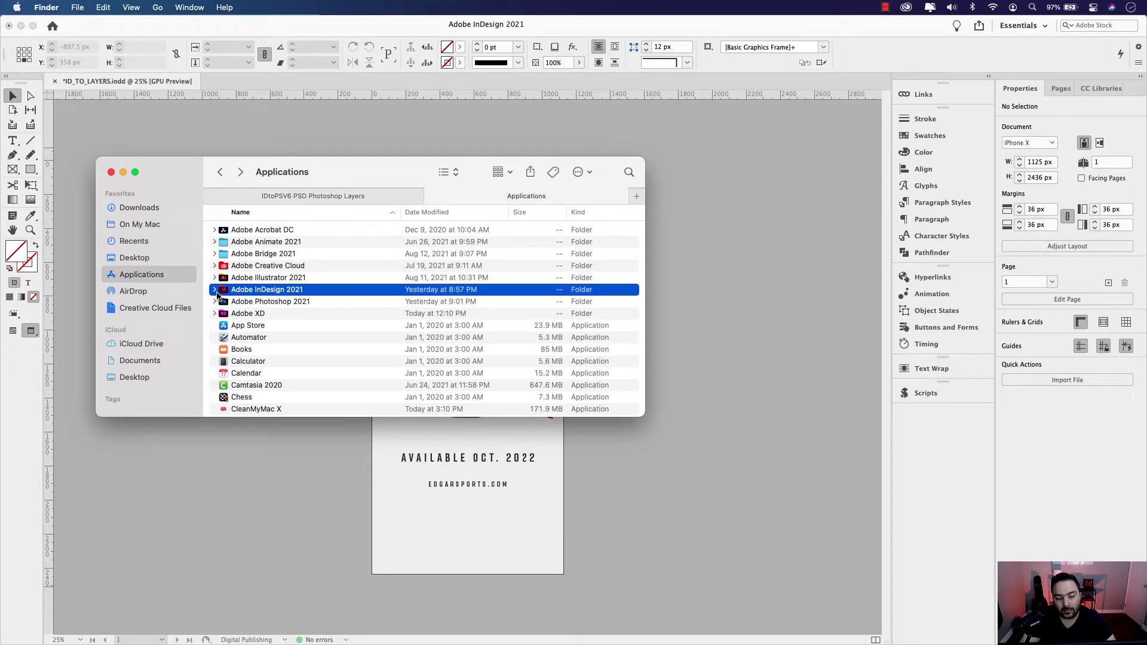
left_click(215, 290)
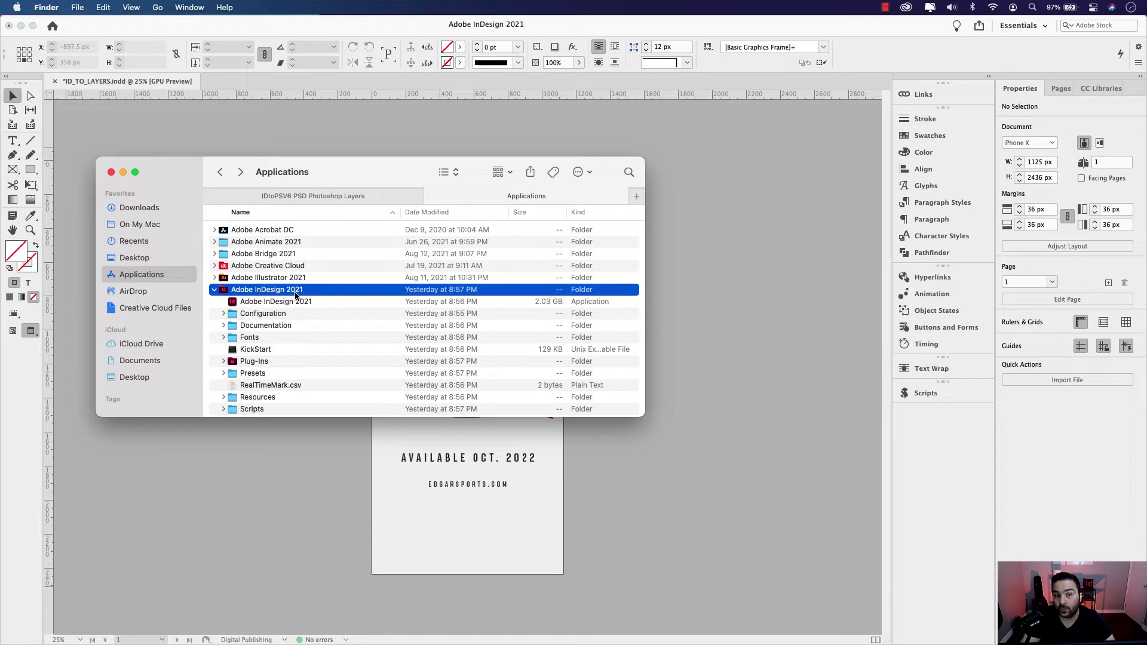
scroll(254, 353, "down", 3)
double_click(255, 348)
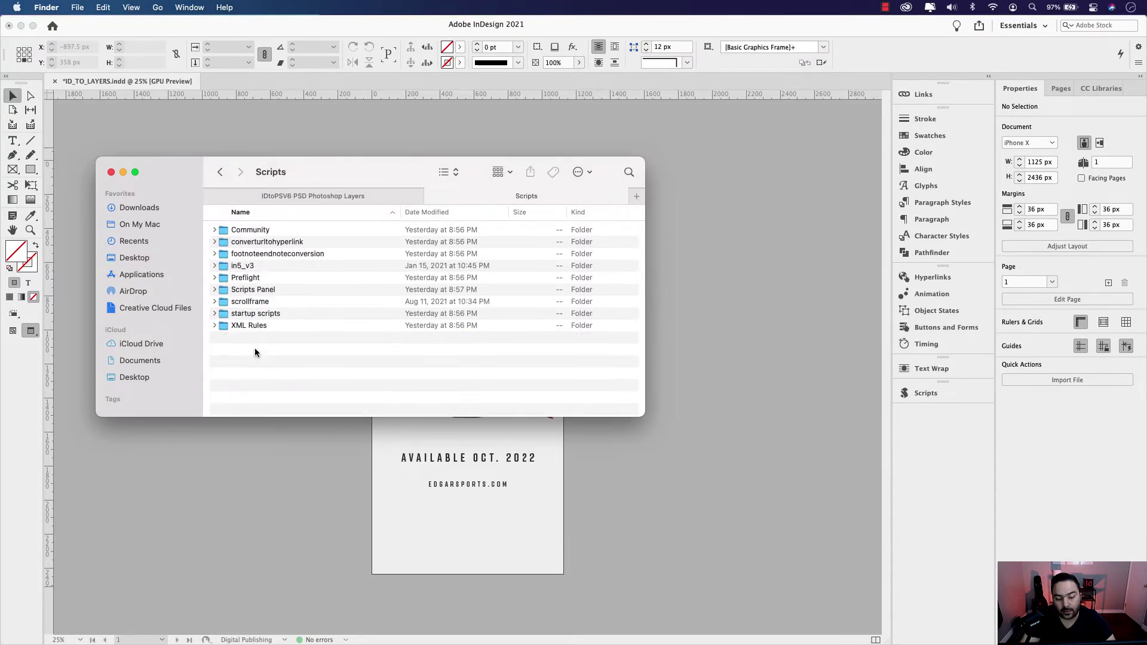
double_click(254, 292)
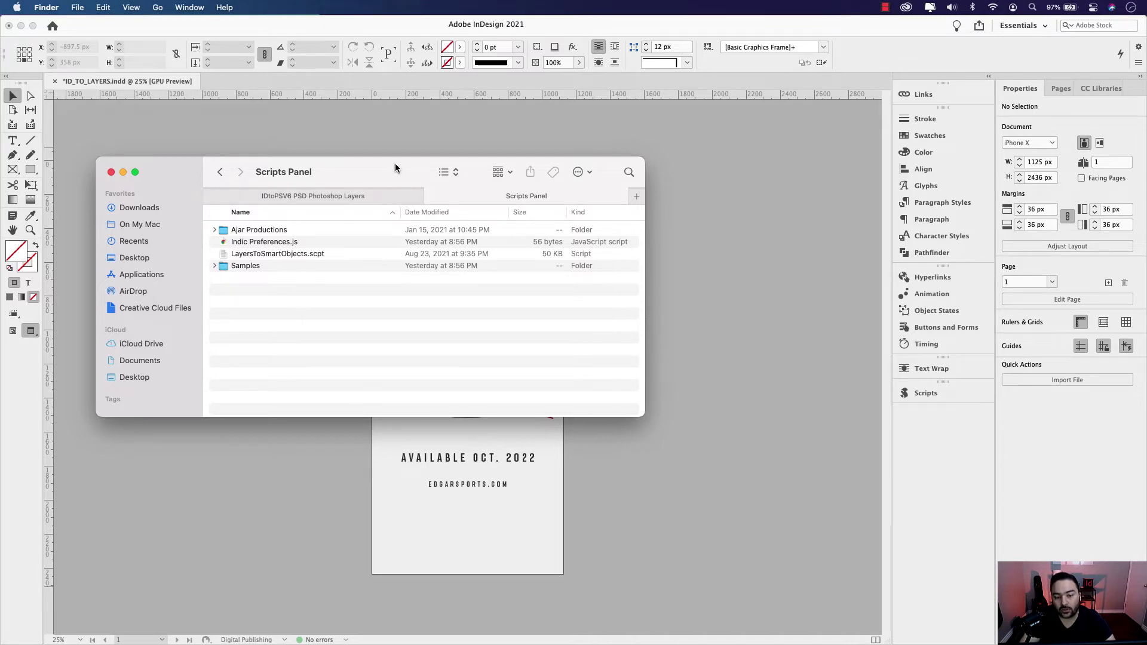
left_click_drag(397, 169, 181, 173)
key("super+w")
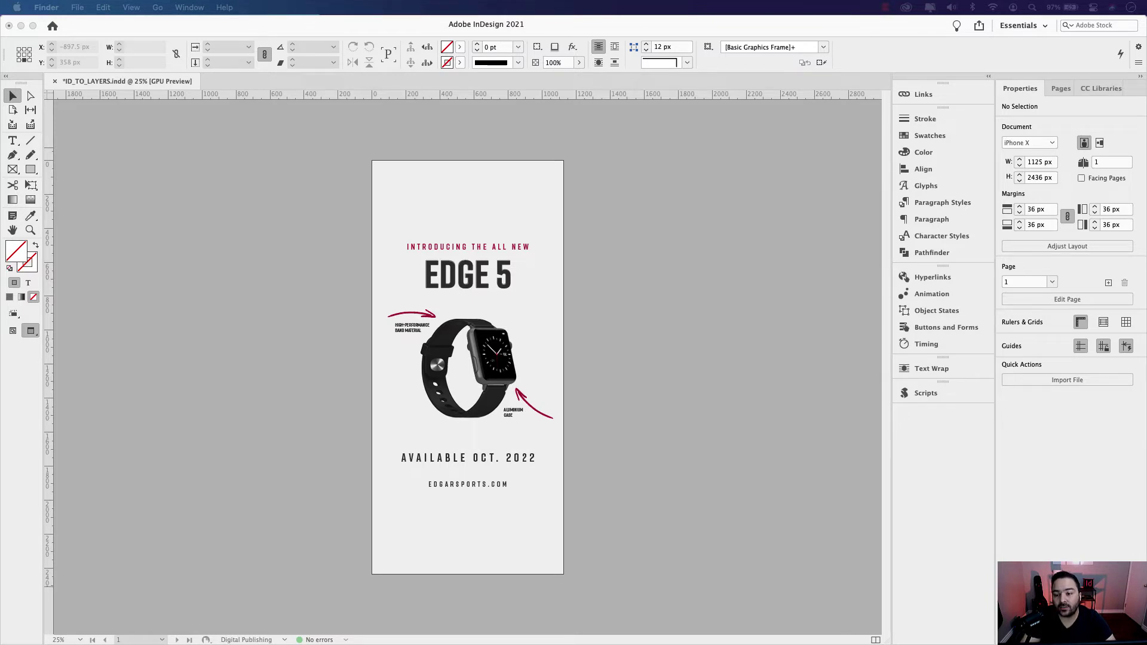
Step: Open the Scripts panel from Window > Utilities and dock it beside Layers
left_click(258, 221)
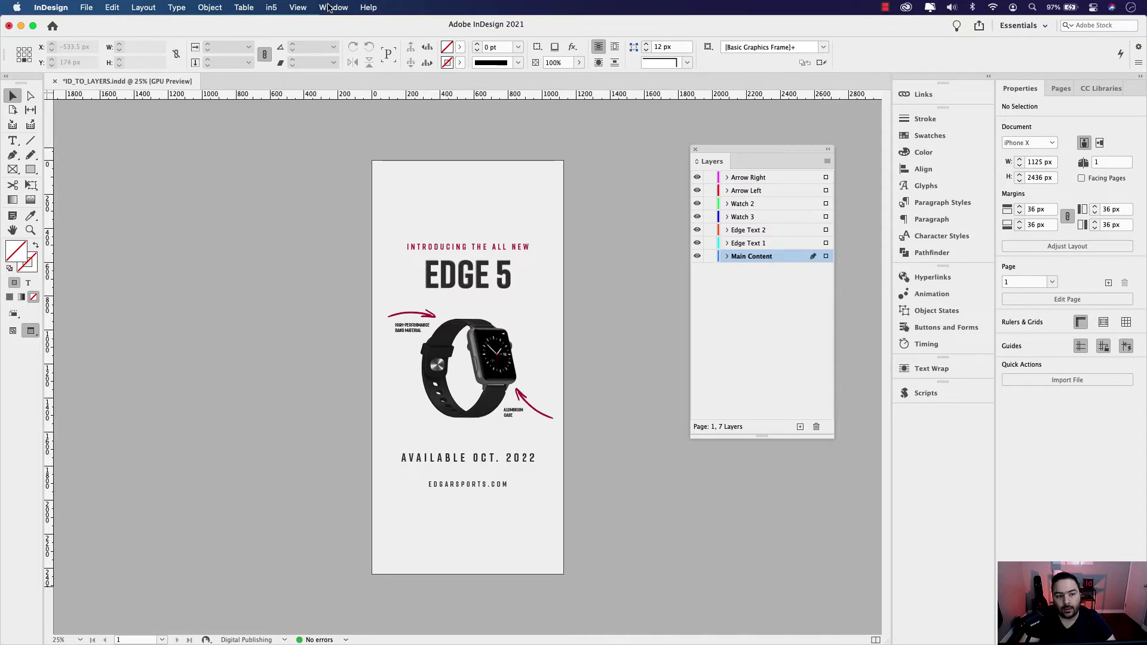
left_click(297, 7)
mouse_move(315, 10)
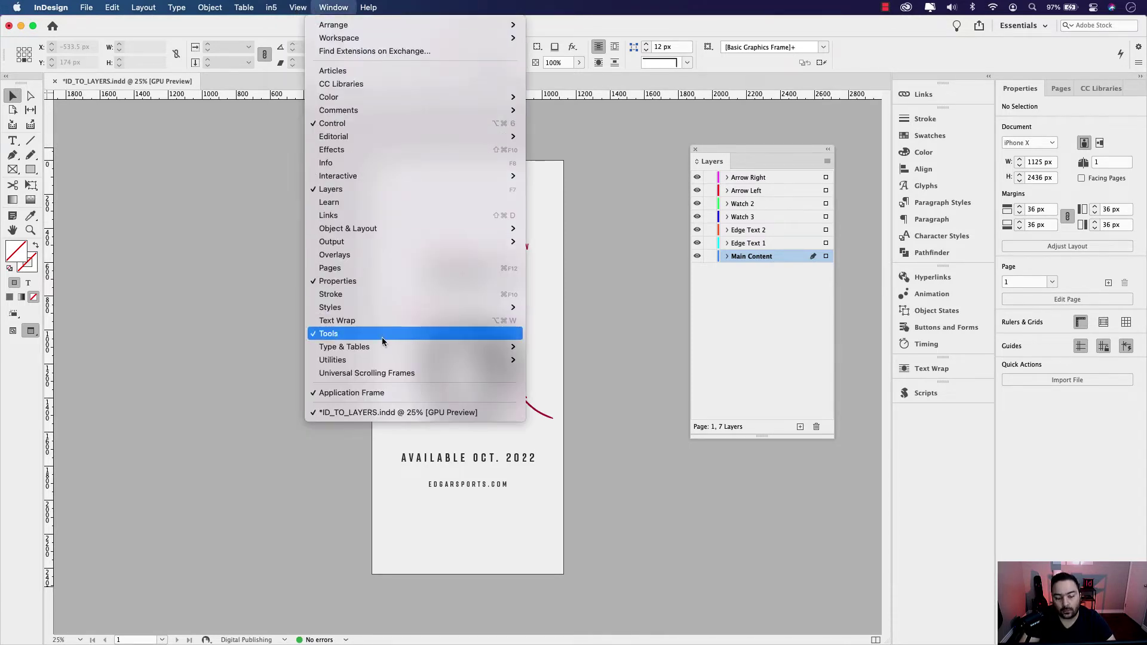
mouse_move(382, 360)
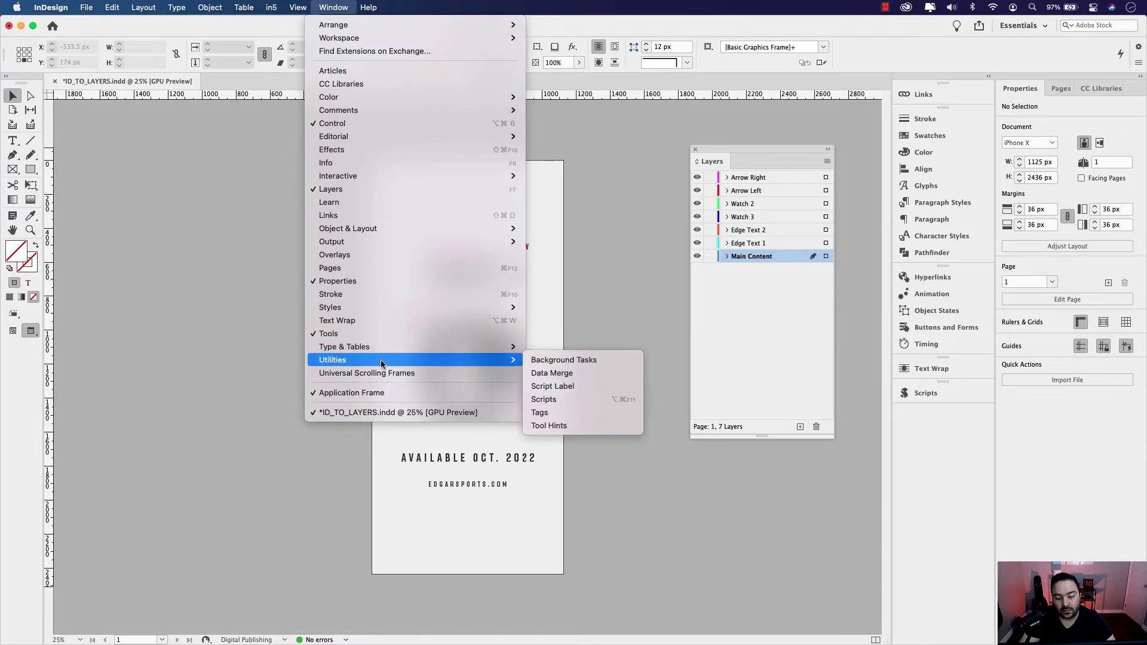
left_click(554, 396)
left_click_drag(778, 366, 677, 150)
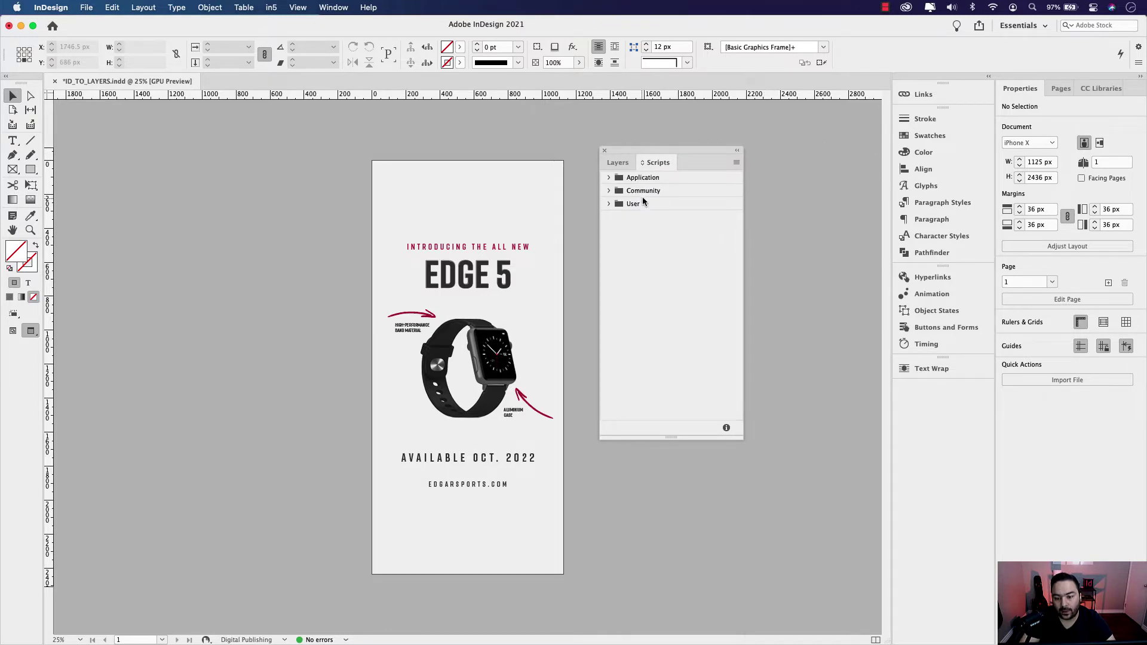
Step: Expand the Application folder to select LayersToSmartObjects.scpt, then return to the Layers list
left_click(608, 178)
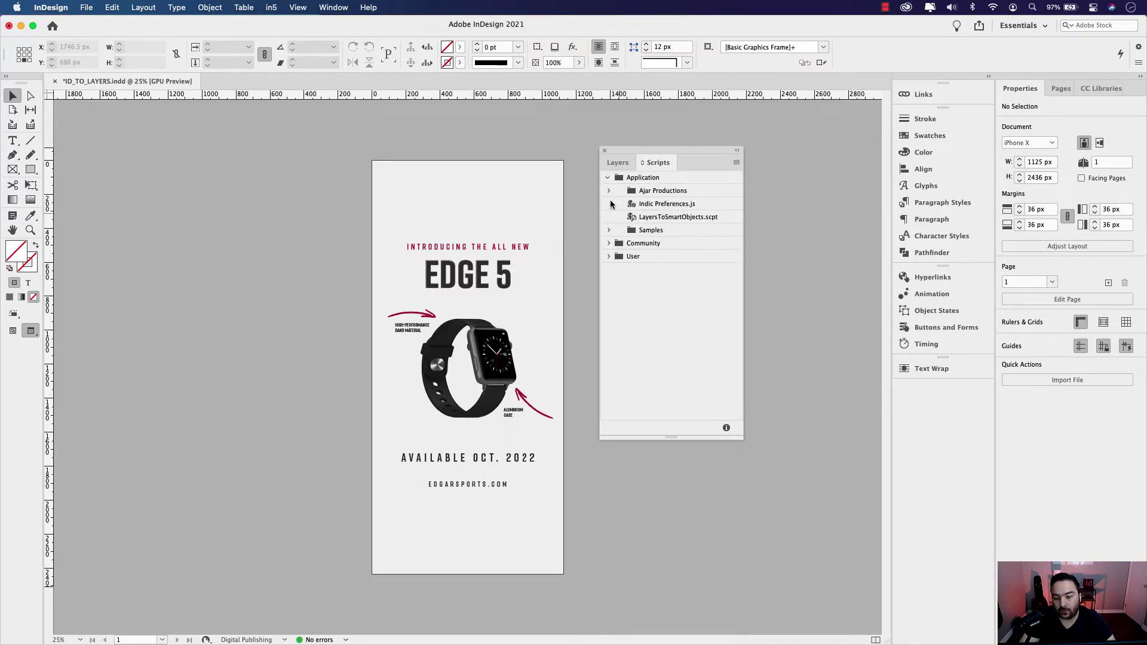
left_click(692, 218)
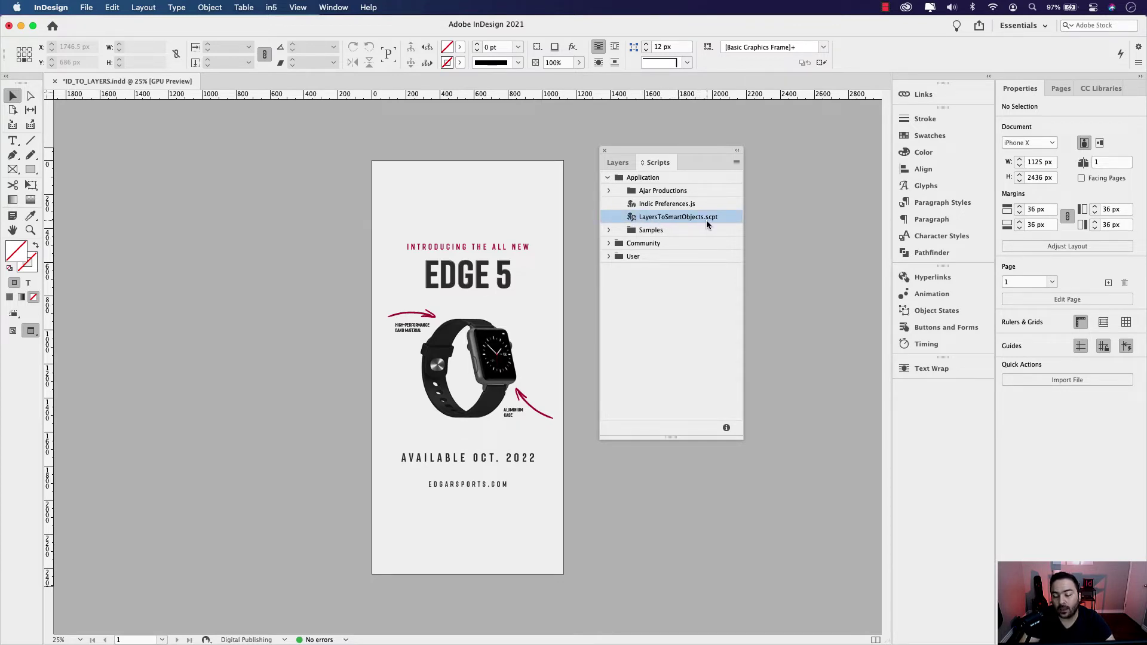
left_click_drag(670, 154, 704, 155)
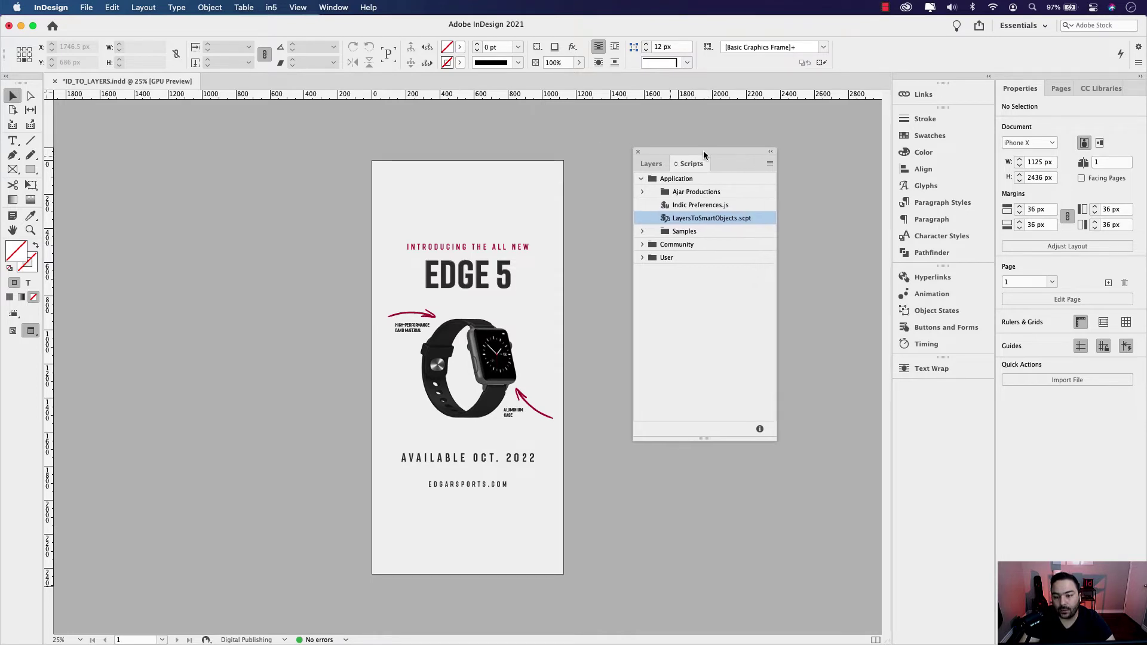
left_click(657, 166)
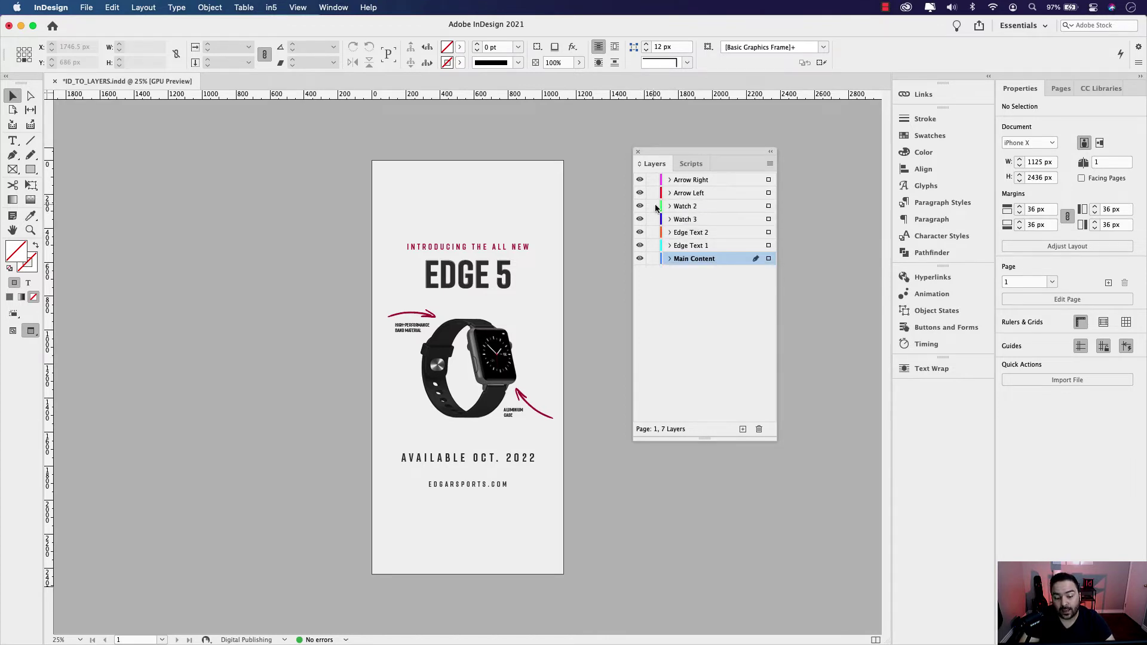
Step: Run the LayersToSmartObjects.scpt script from its right-click menu
left_click(692, 164)
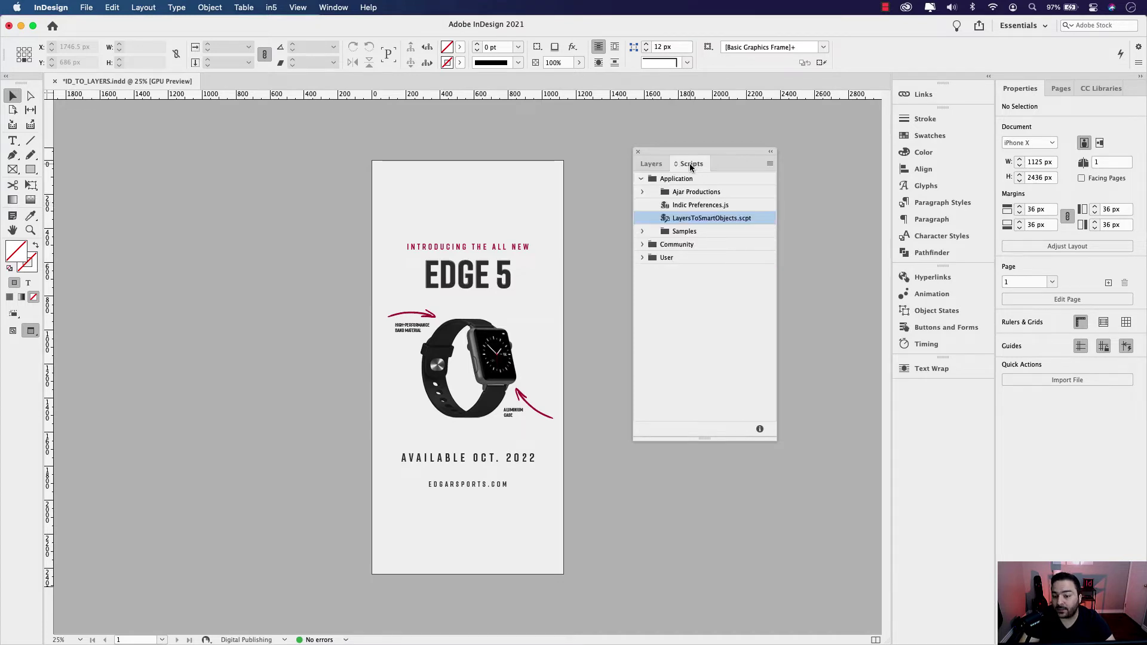
right_click(691, 223)
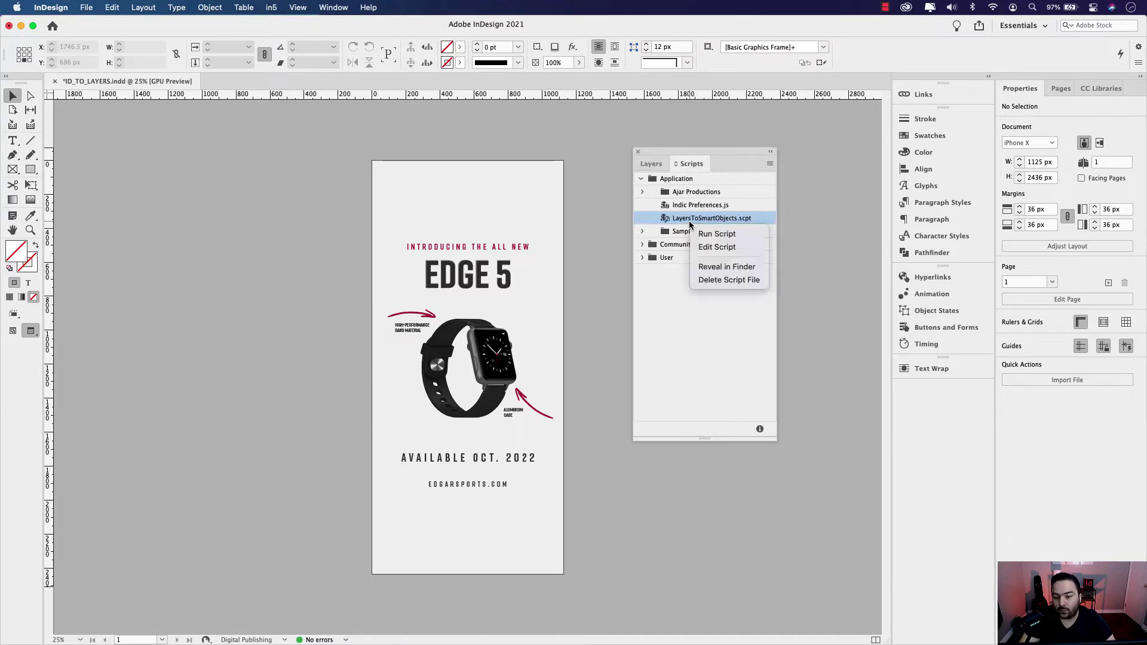
left_click(730, 238)
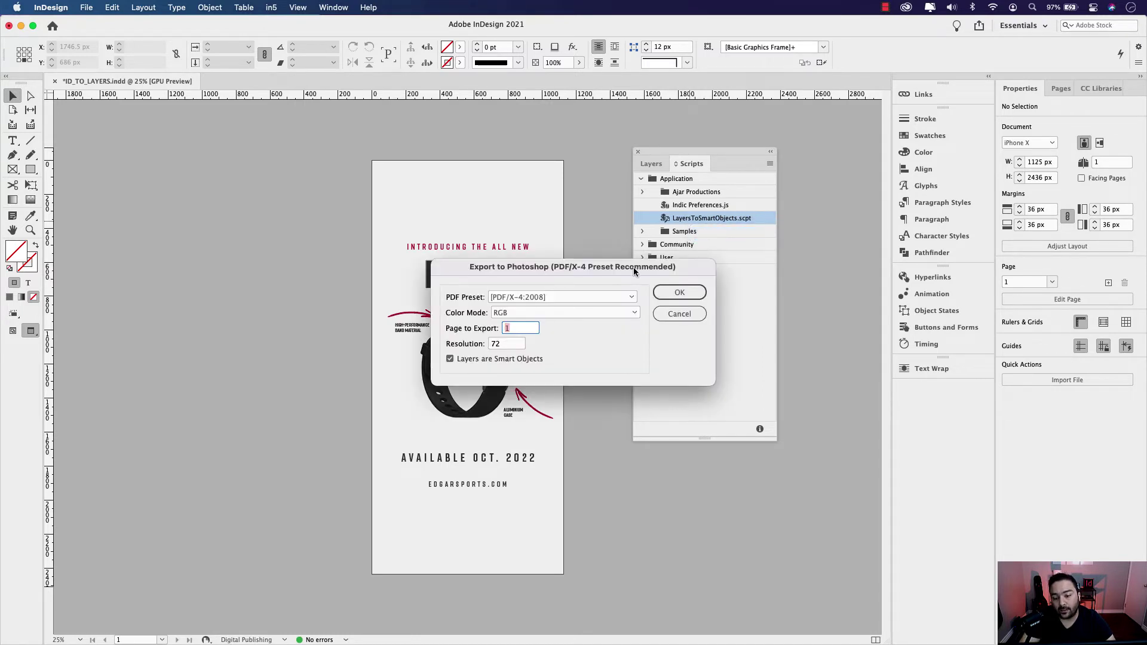
left_click_drag(581, 266, 490, 209)
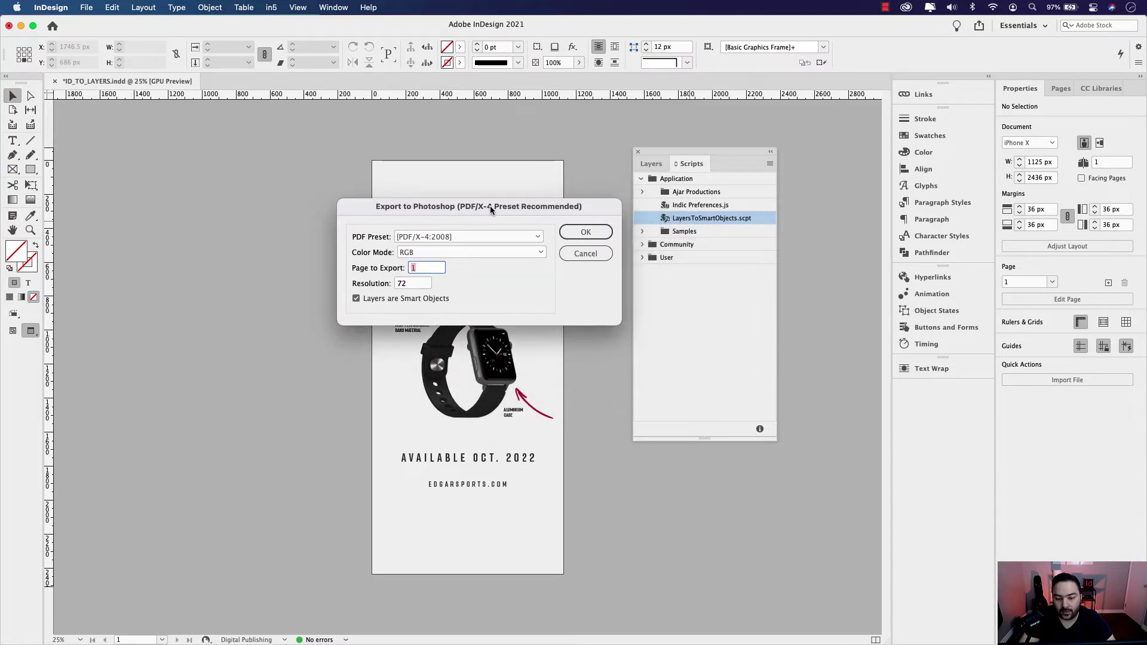
Step: Keep the PDF/X-4:2008 preset, set resolution to 300, and confirm the export
left_click(487, 238)
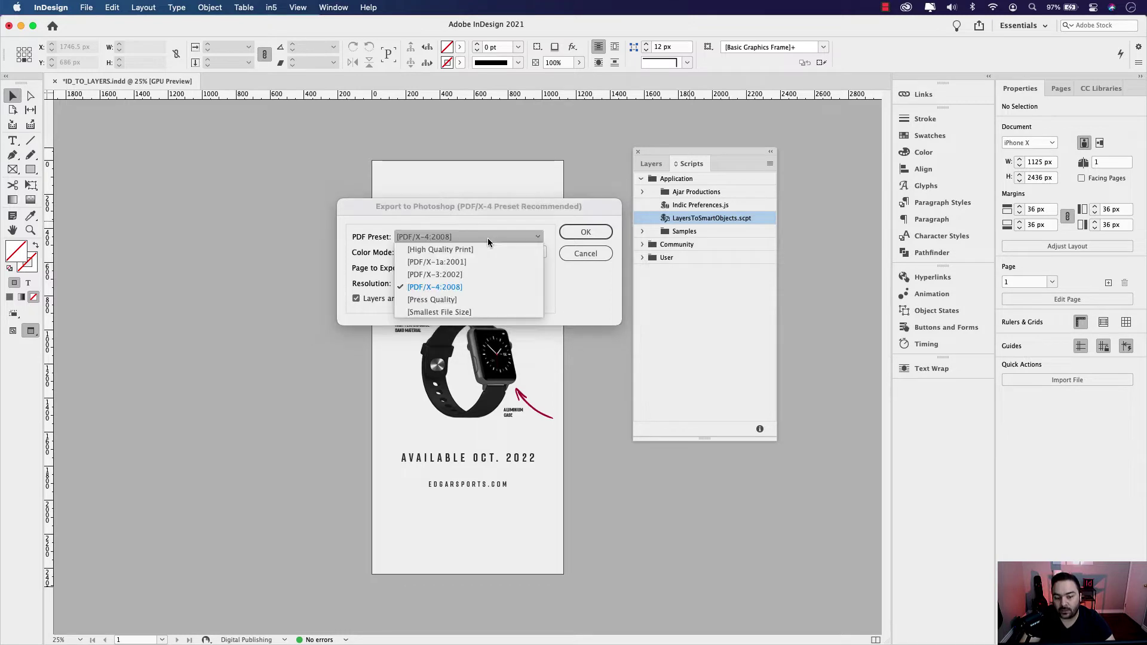
left_click(470, 289)
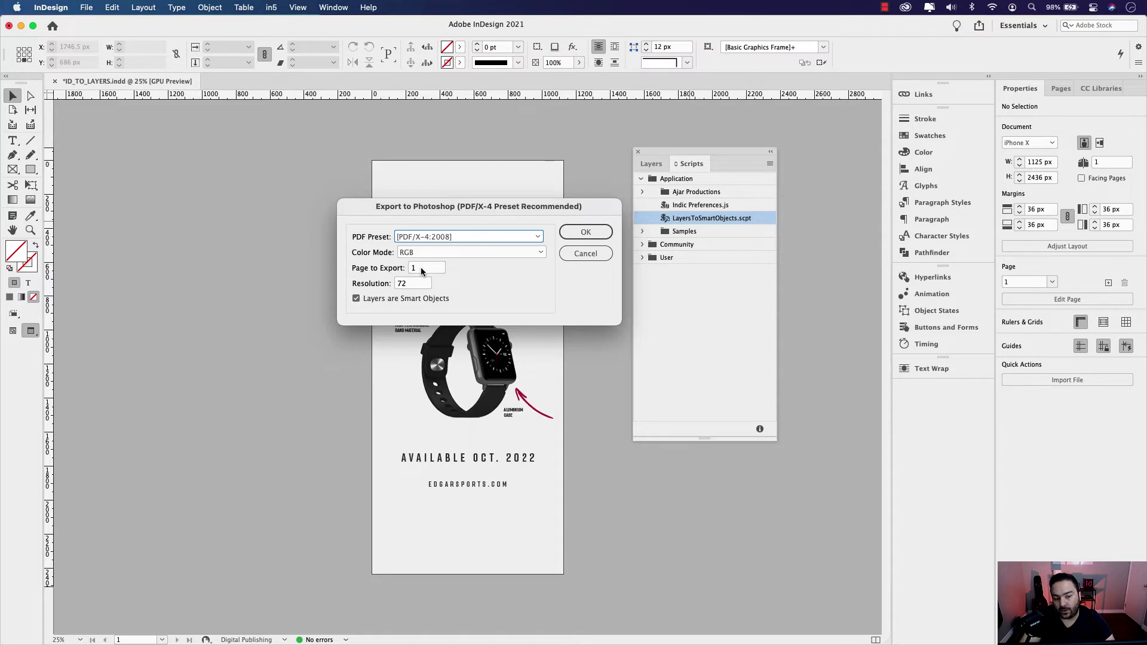
left_click(413, 283)
type("300")
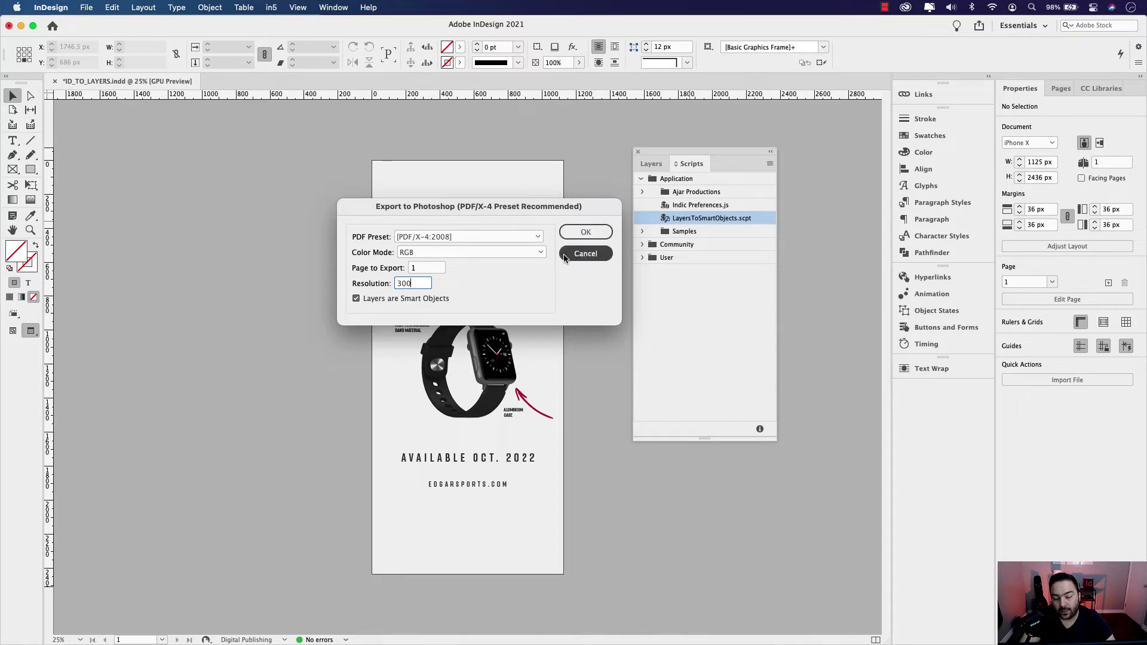
left_click(589, 235)
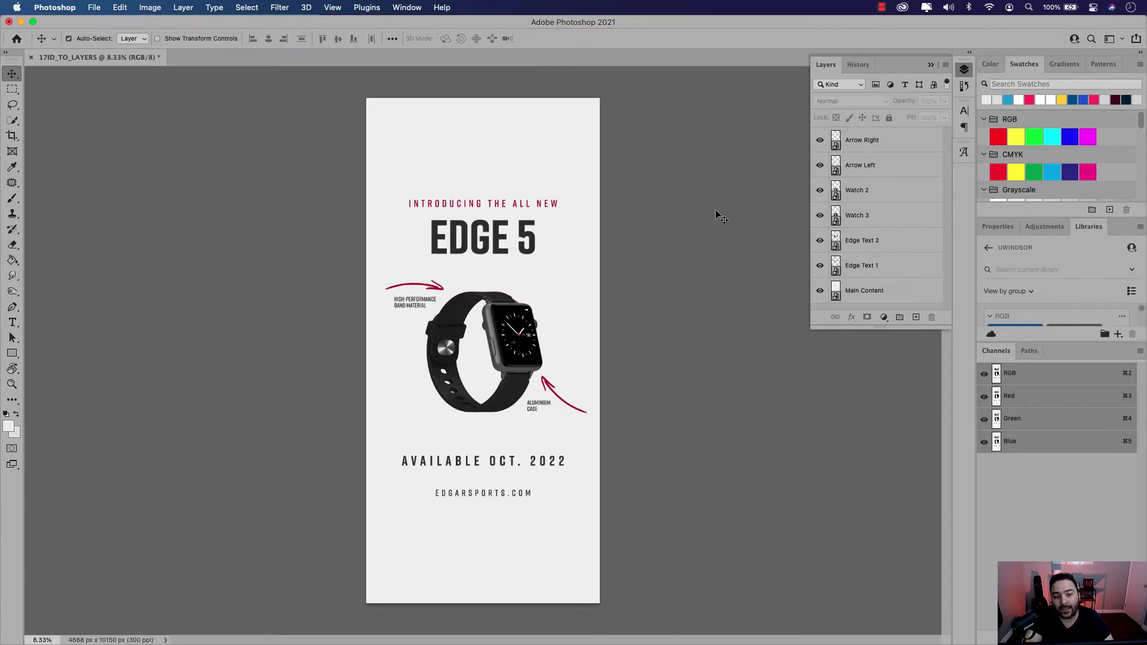
Step: Open the Timeline, create a frame animation, and set frame 1's delay to 1 second
left_click(407, 7)
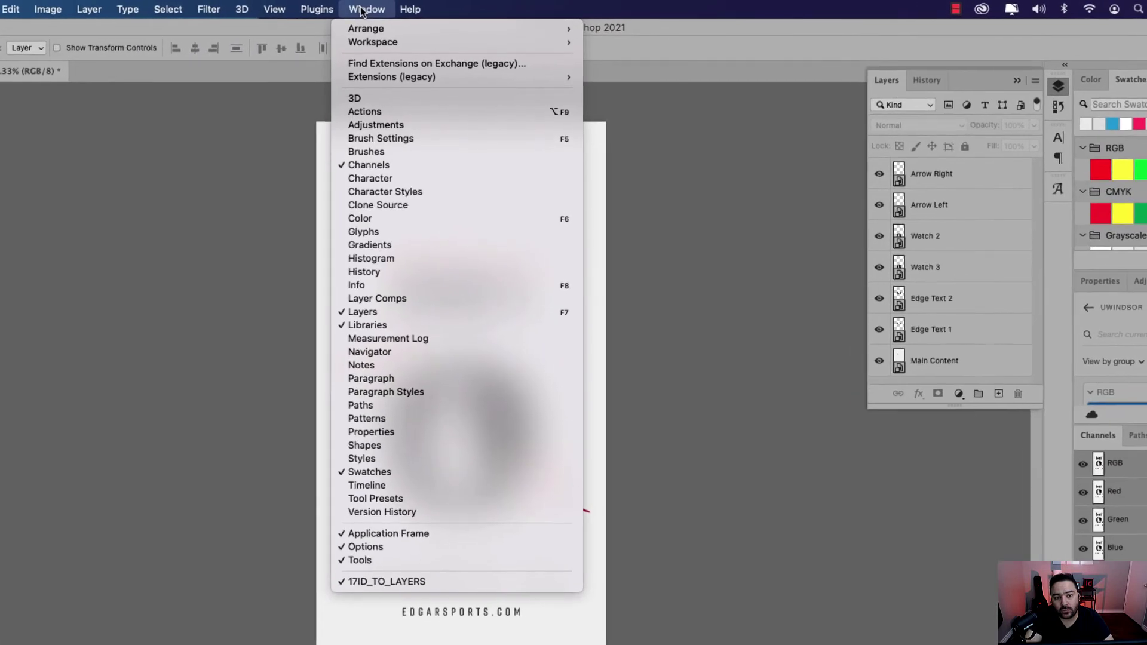
left_click(385, 489)
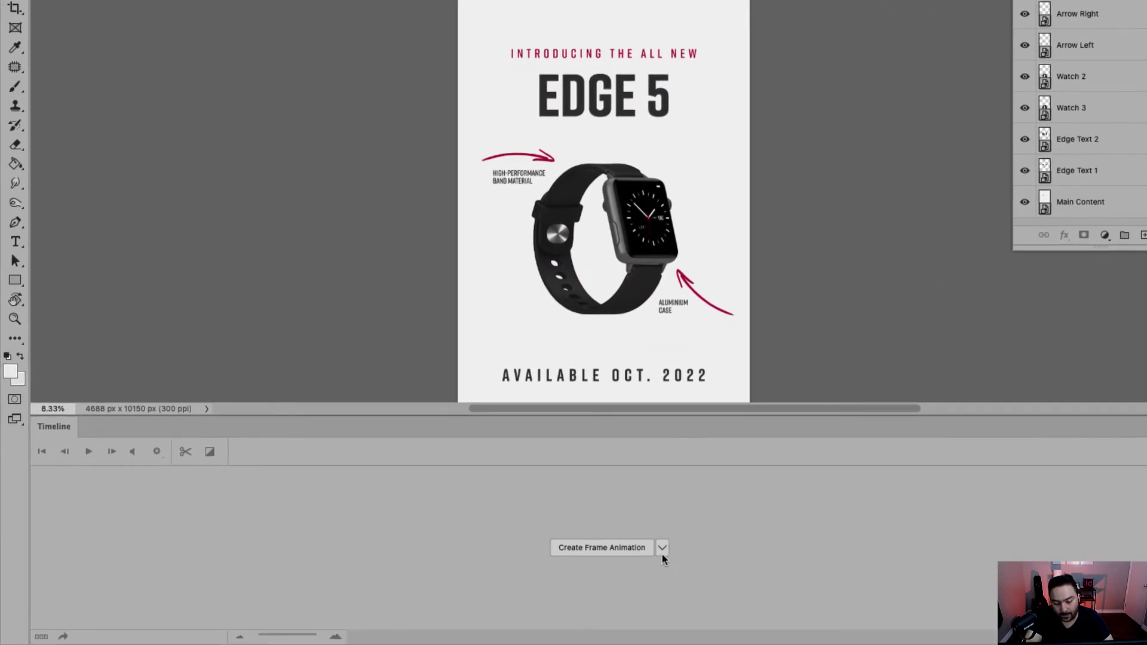
left_click(662, 550)
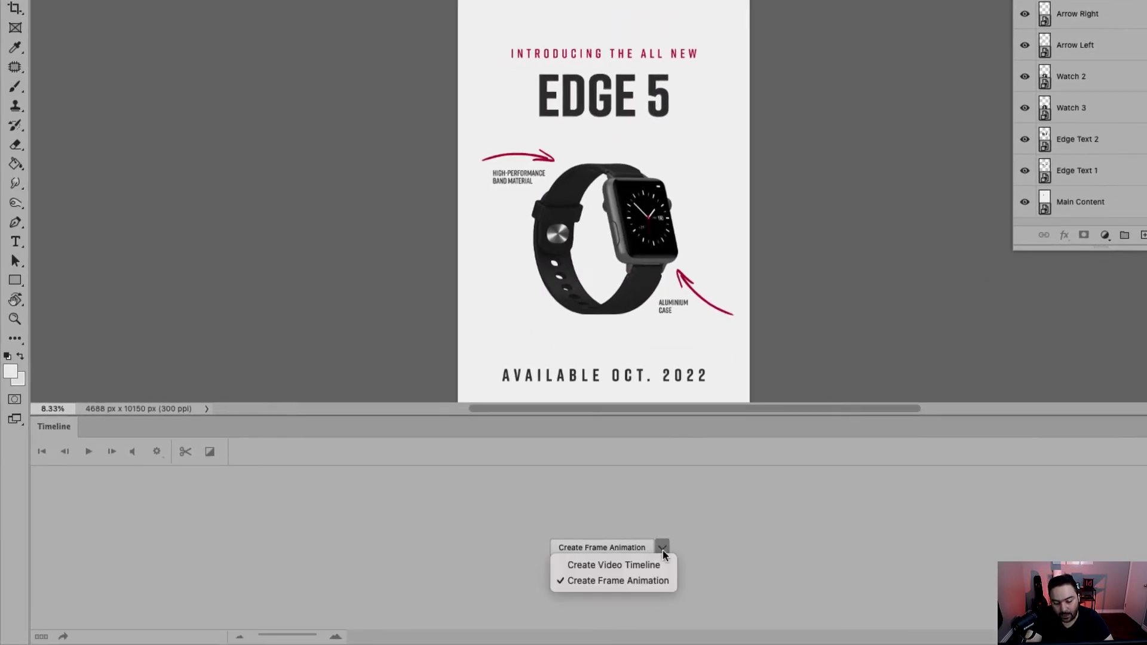
left_click(660, 583)
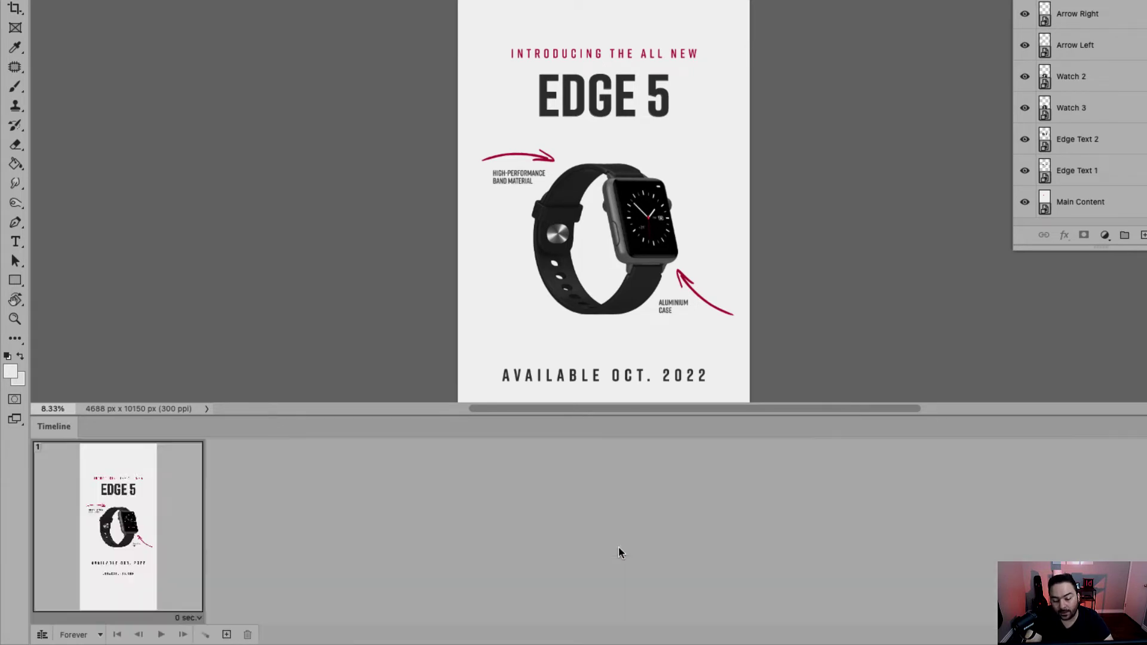
left_click(619, 548)
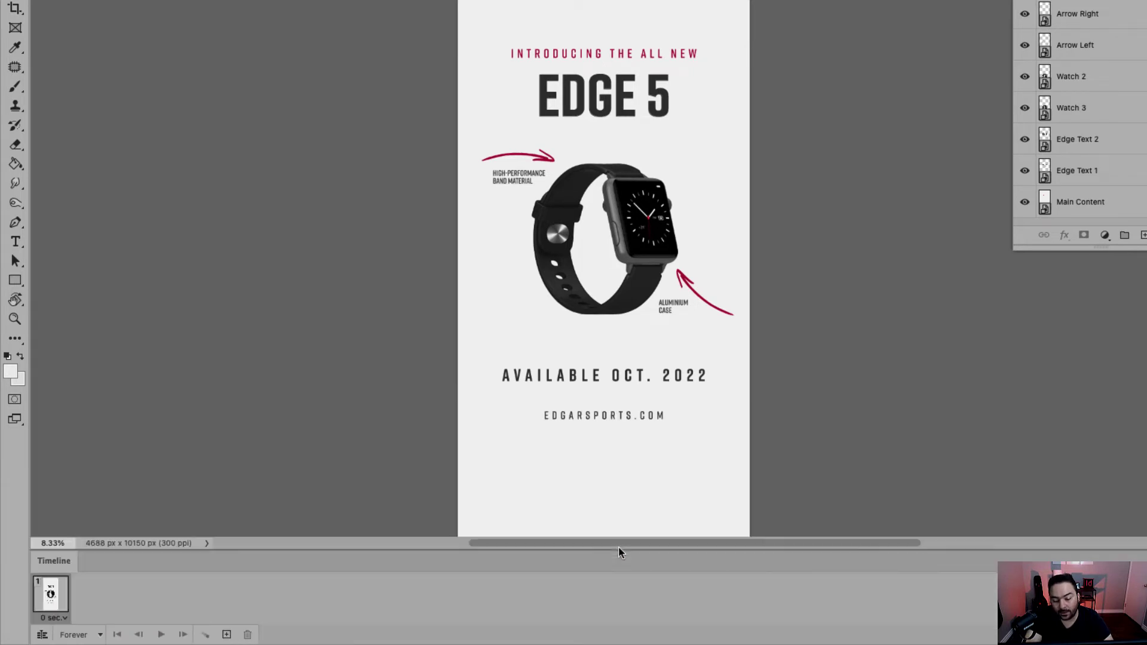
left_click(63, 617)
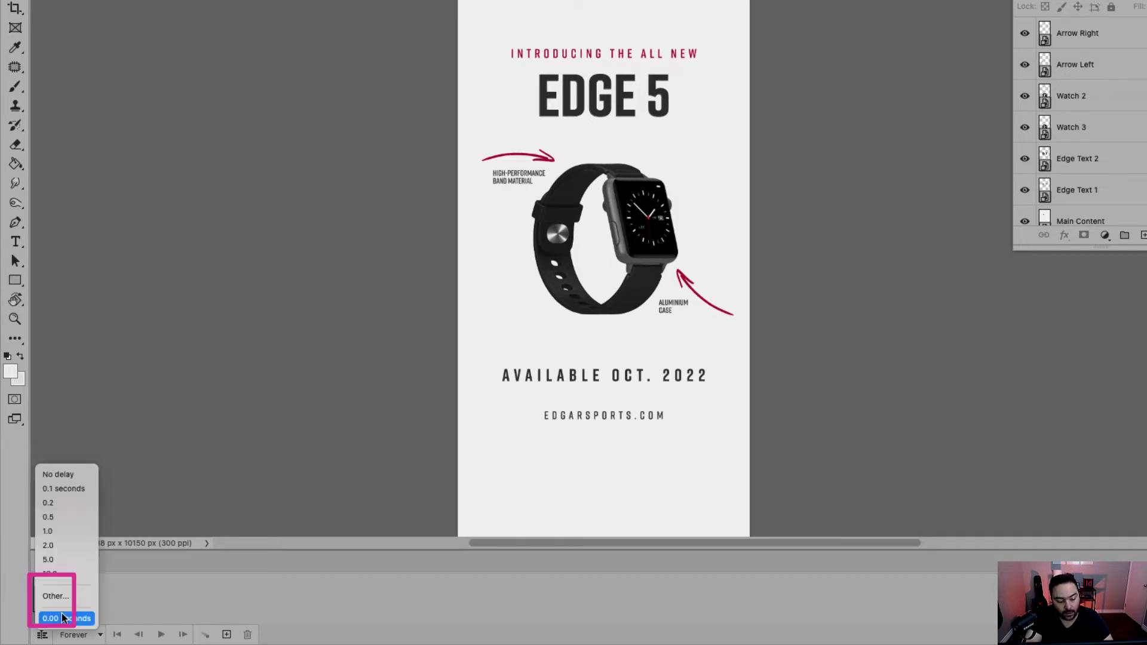
left_click(62, 533)
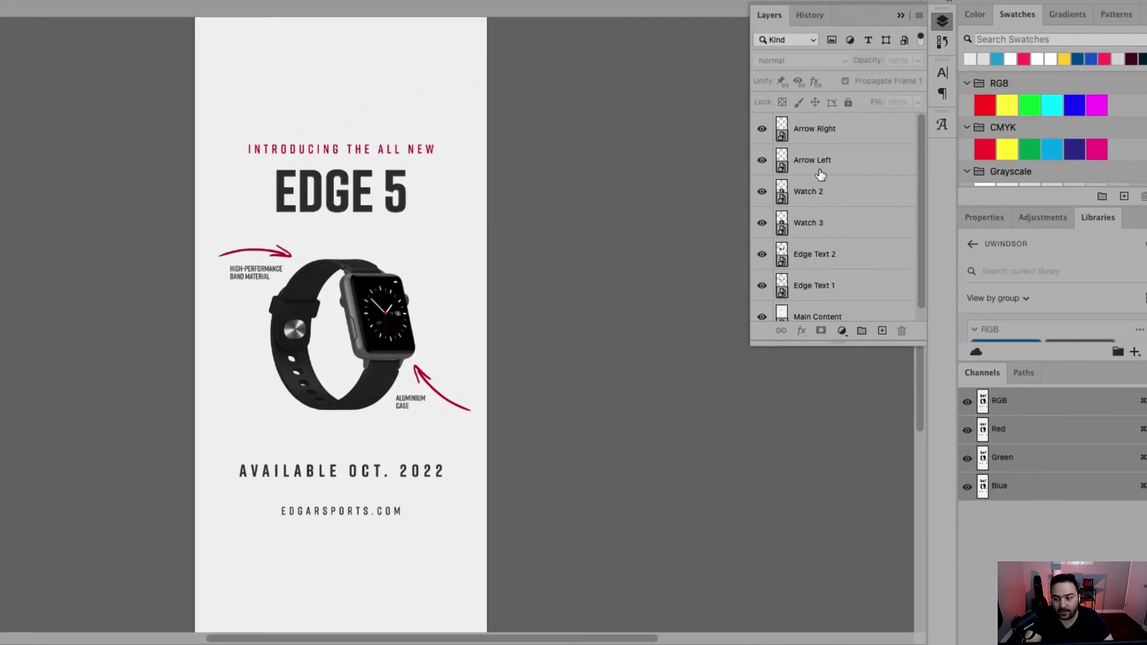
Step: Hide Arrow Right, Arrow Left, Watch 2, Watch 3, Edge Text 2 and Edge Text 1, leaving Main Content
left_click(761, 129)
left_click(759, 162)
left_click(762, 191)
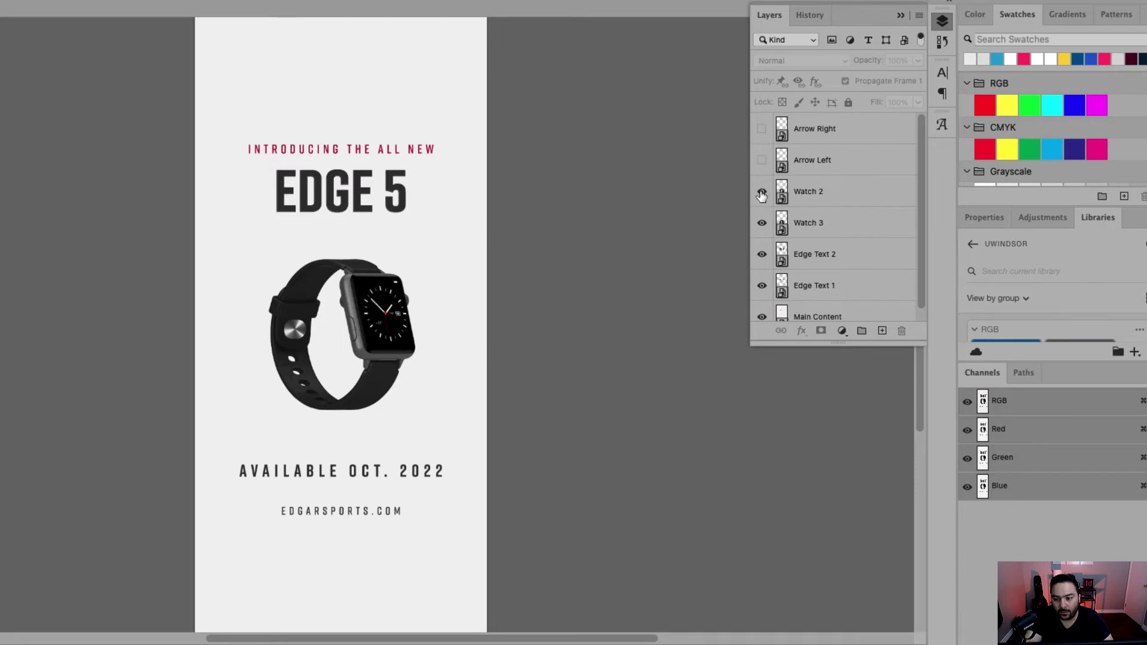
left_click(761, 222)
left_click(762, 254)
left_click(761, 286)
left_click_drag(921, 222, 919, 251)
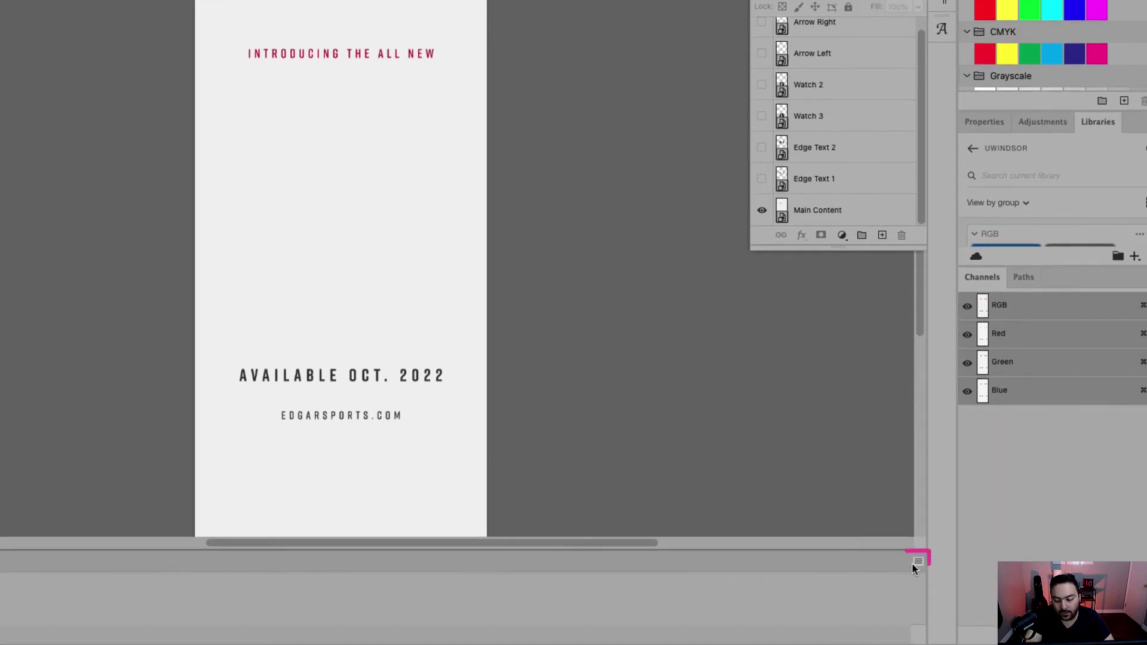
Step: Add frame 2 showing the Watch 2 watch and frame 3 adding the Edge Text 2 headline
left_click(917, 562)
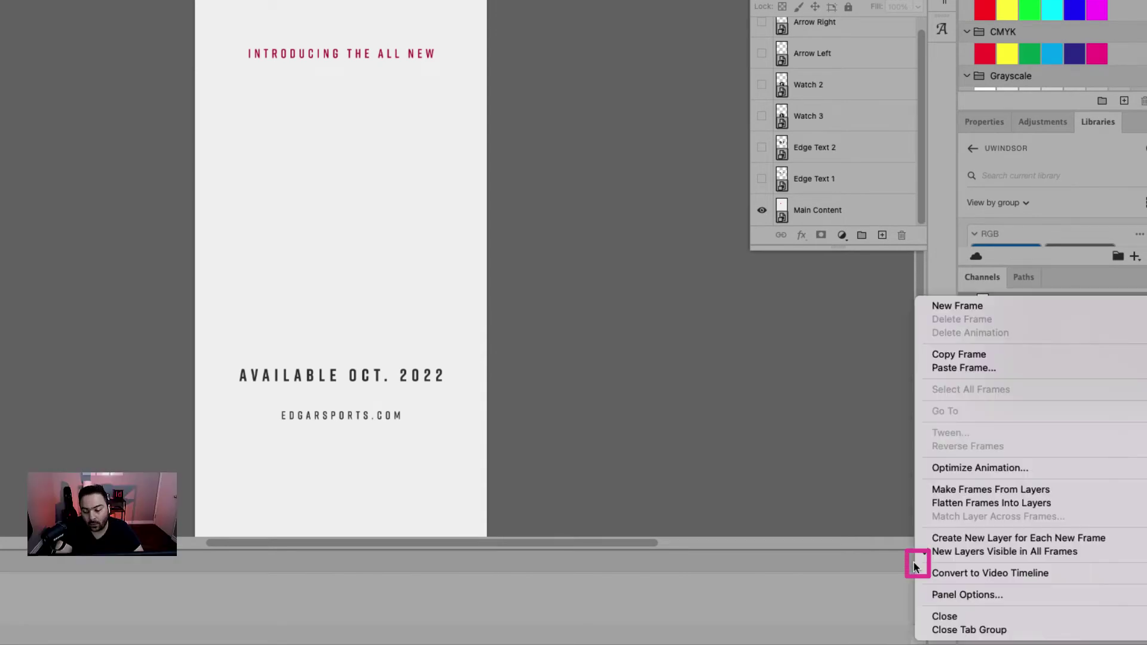
left_click(957, 306)
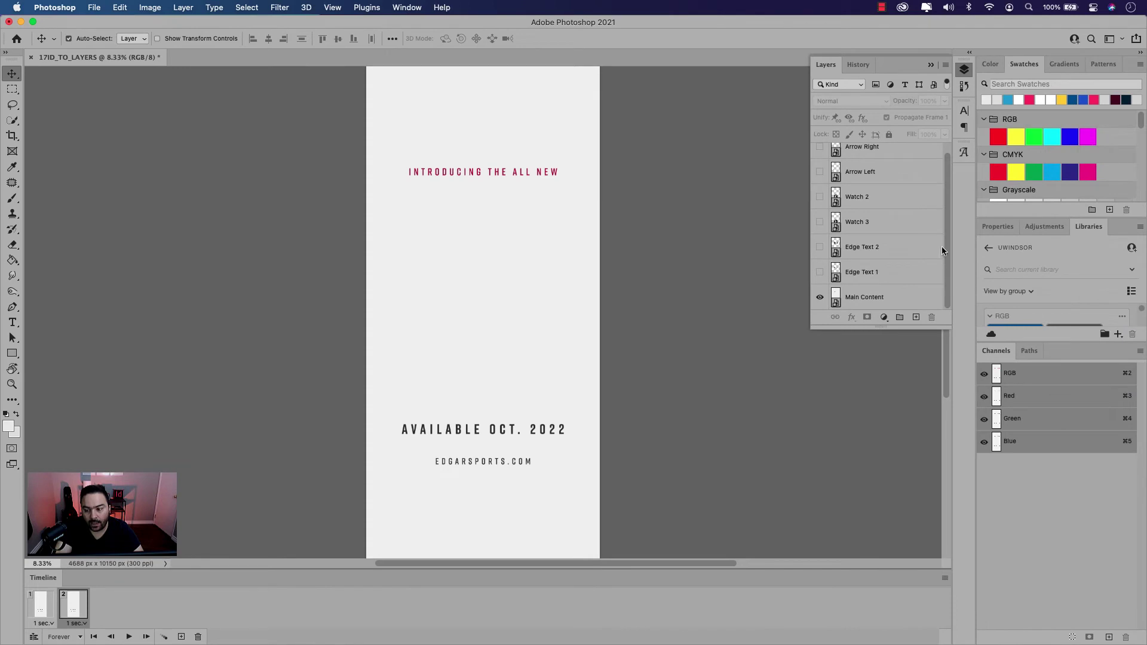
scroll(945, 237, "up", 1)
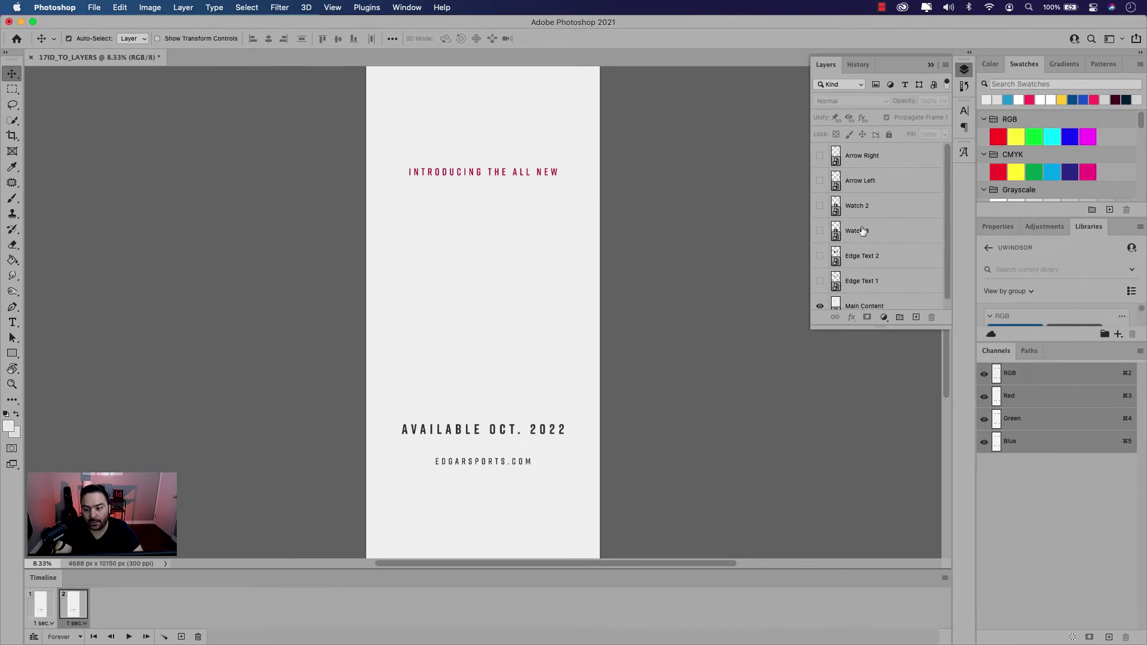
left_click(820, 230)
left_click(819, 231)
left_click(820, 206)
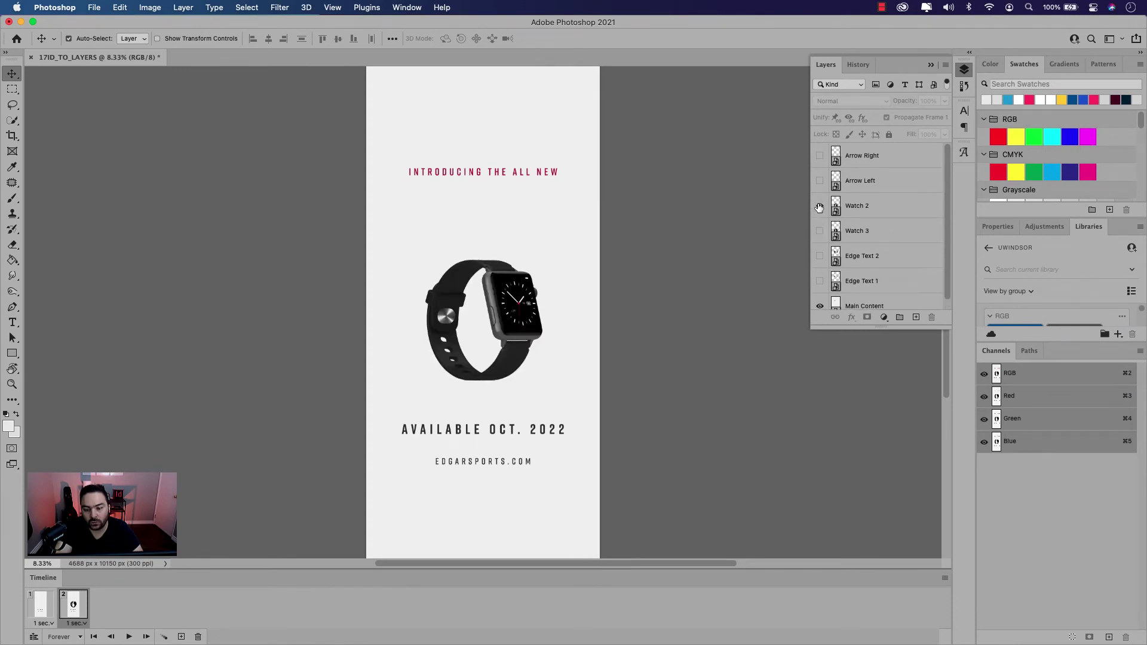
left_click(945, 578)
left_click(969, 375)
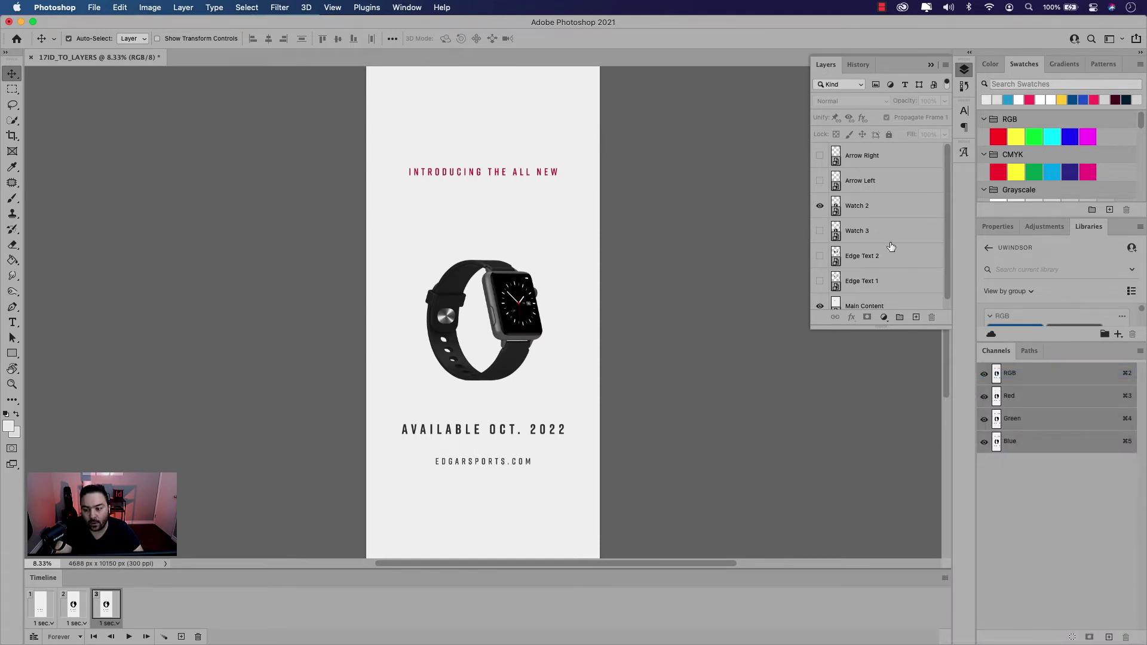
left_click(820, 258)
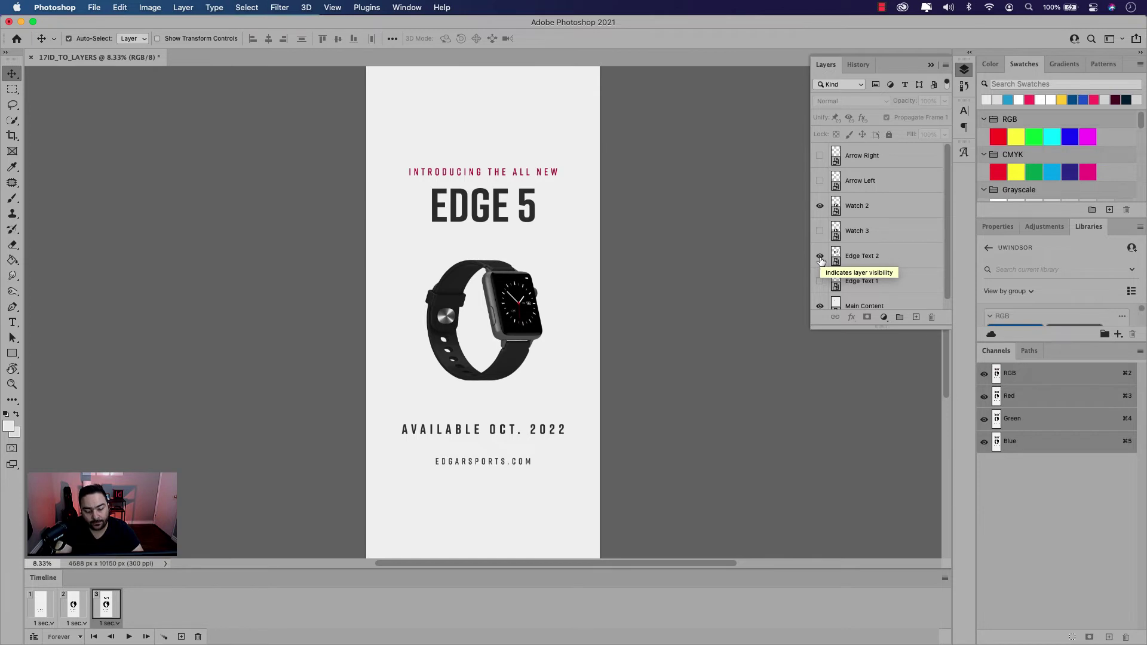
Step: Add frame 4 showing the Arrow Left callout and frame 5 adding the Arrow Right callout
left_click(944, 578)
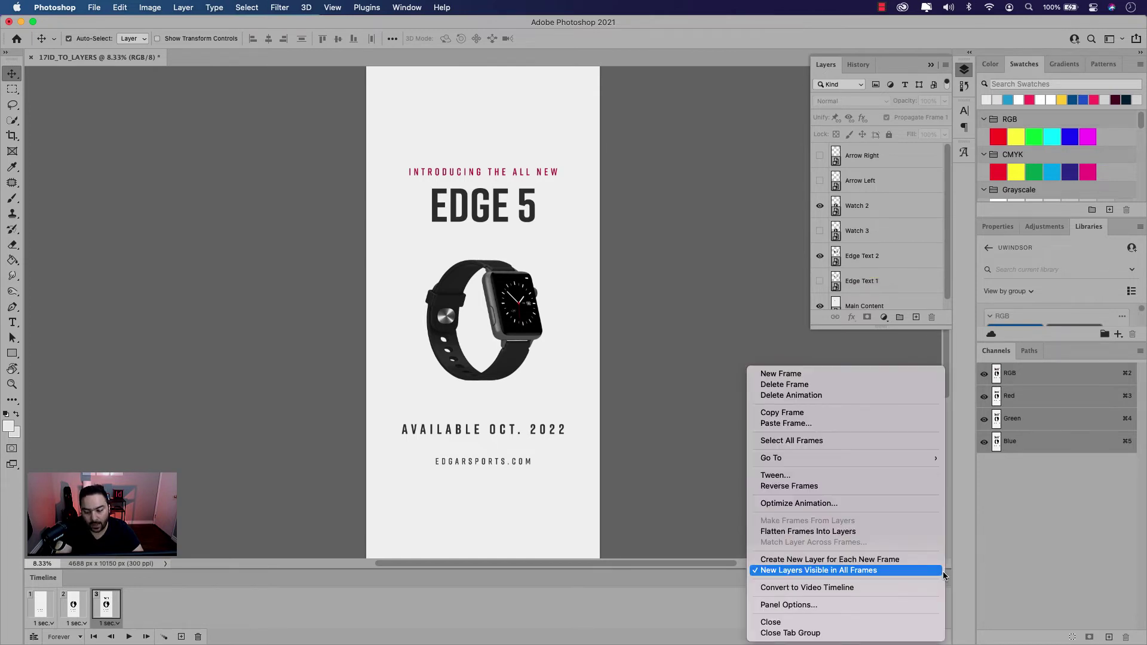
left_click(813, 376)
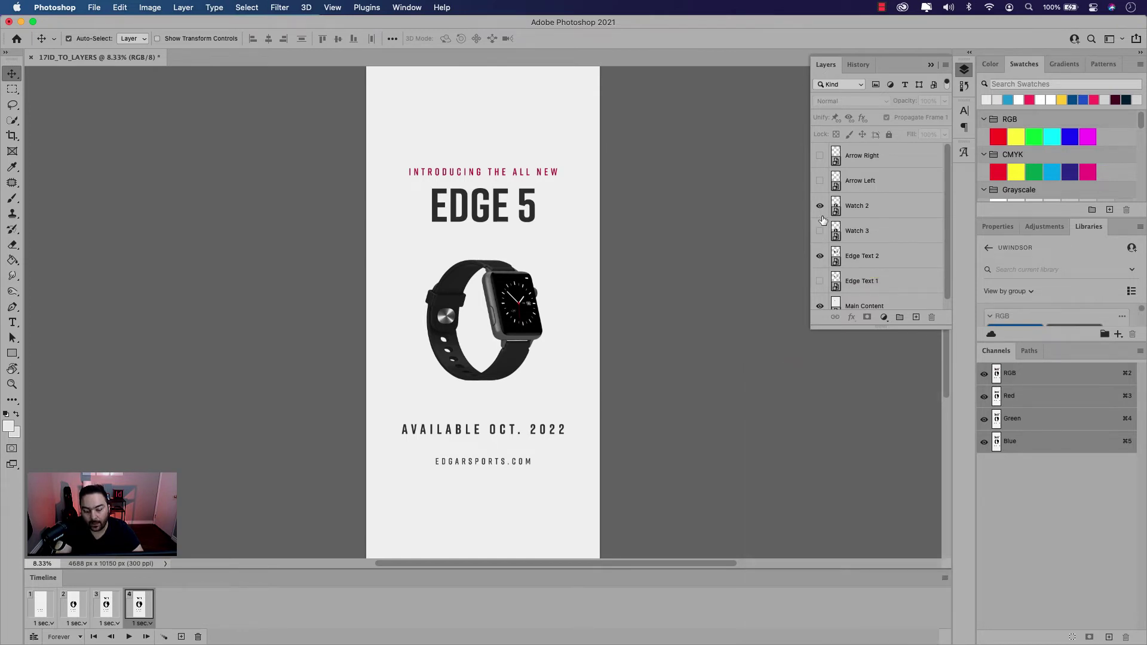
left_click(820, 181)
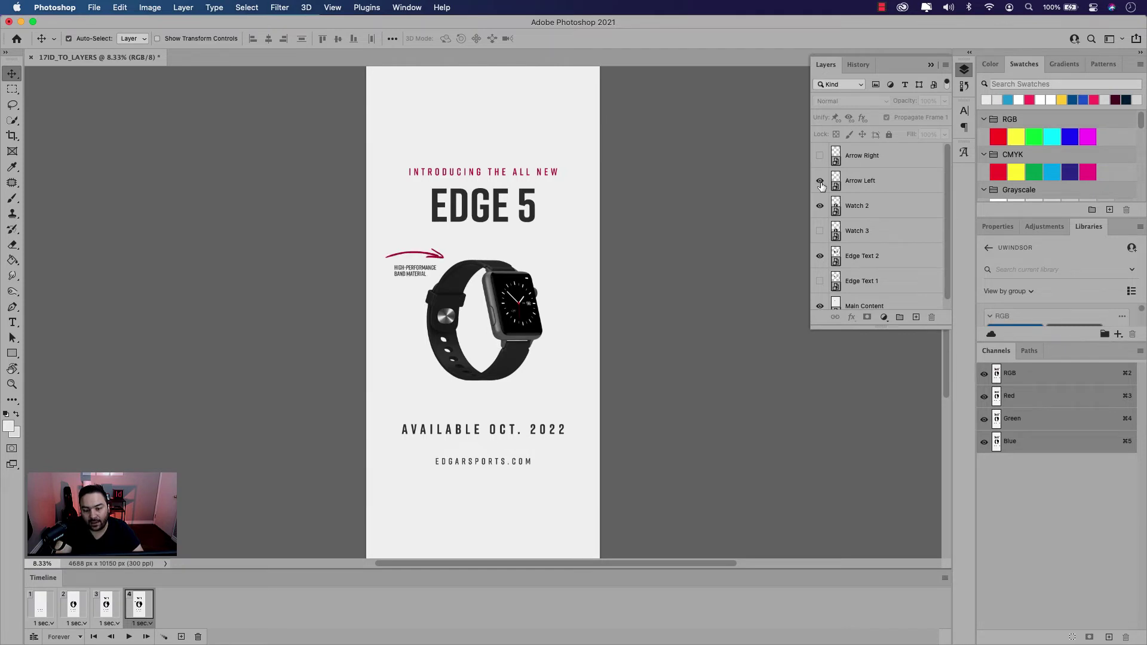
left_click(944, 580)
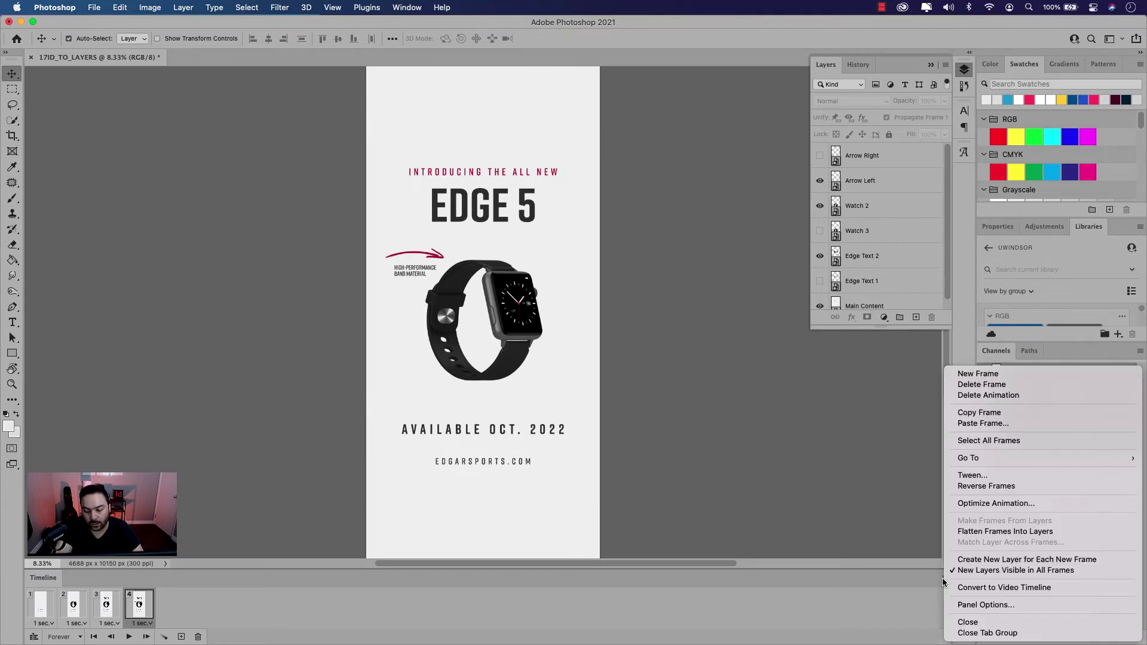
left_click(988, 374)
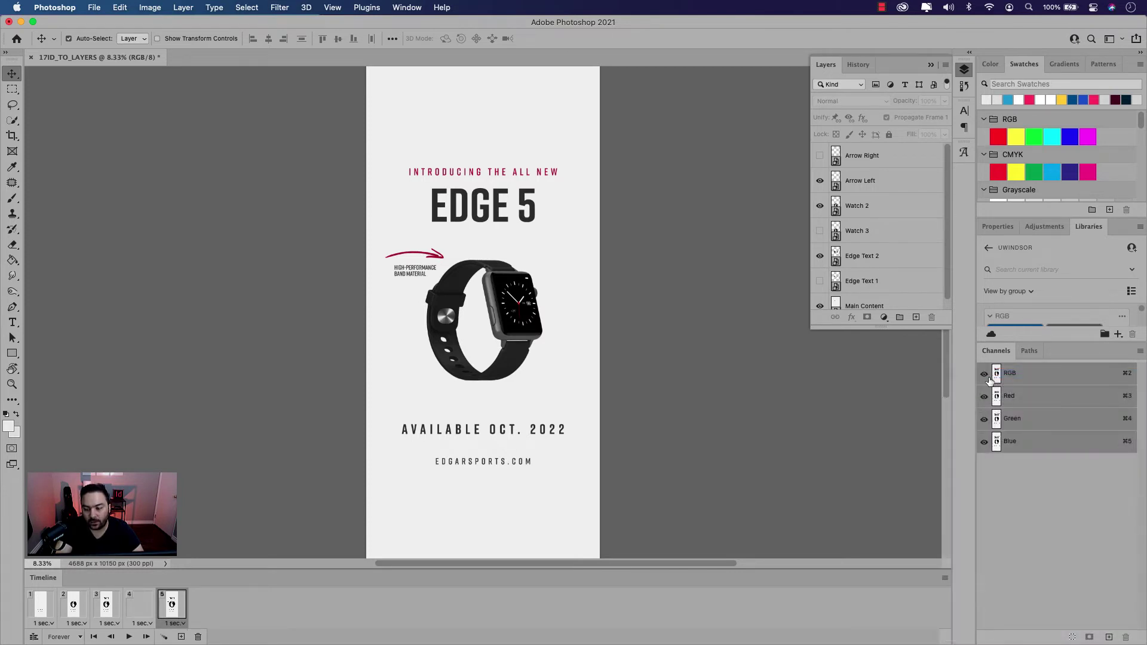
left_click(819, 156)
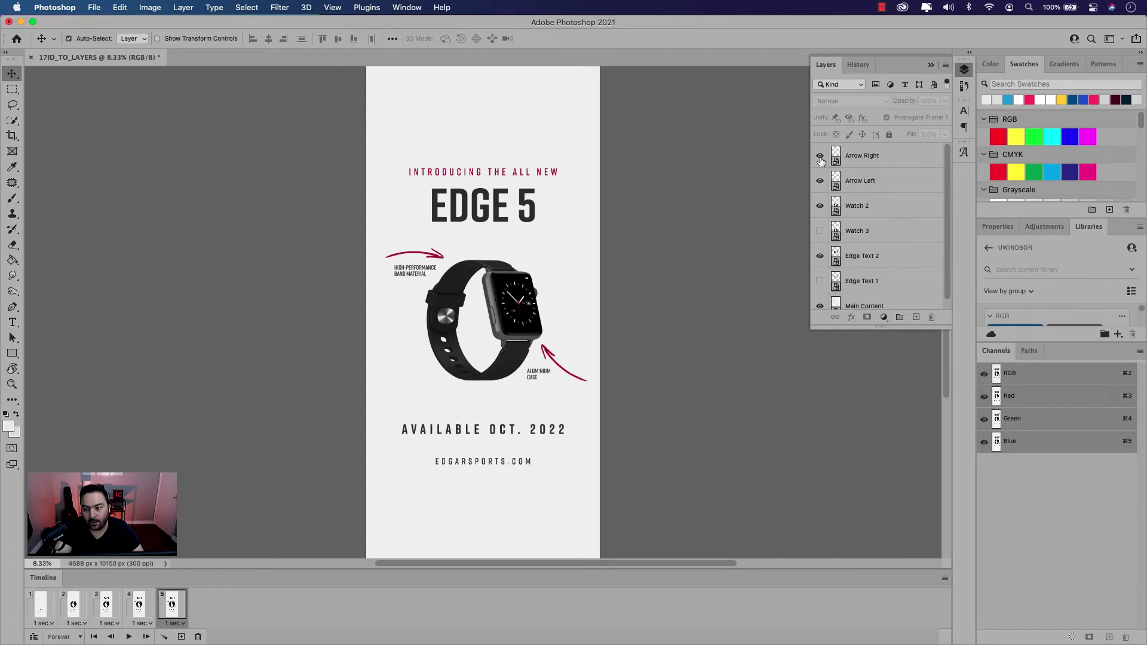
Step: Add a sixth frame, hiding the Watch 2 front view and showing the Watch 3 back view
left_click(945, 579)
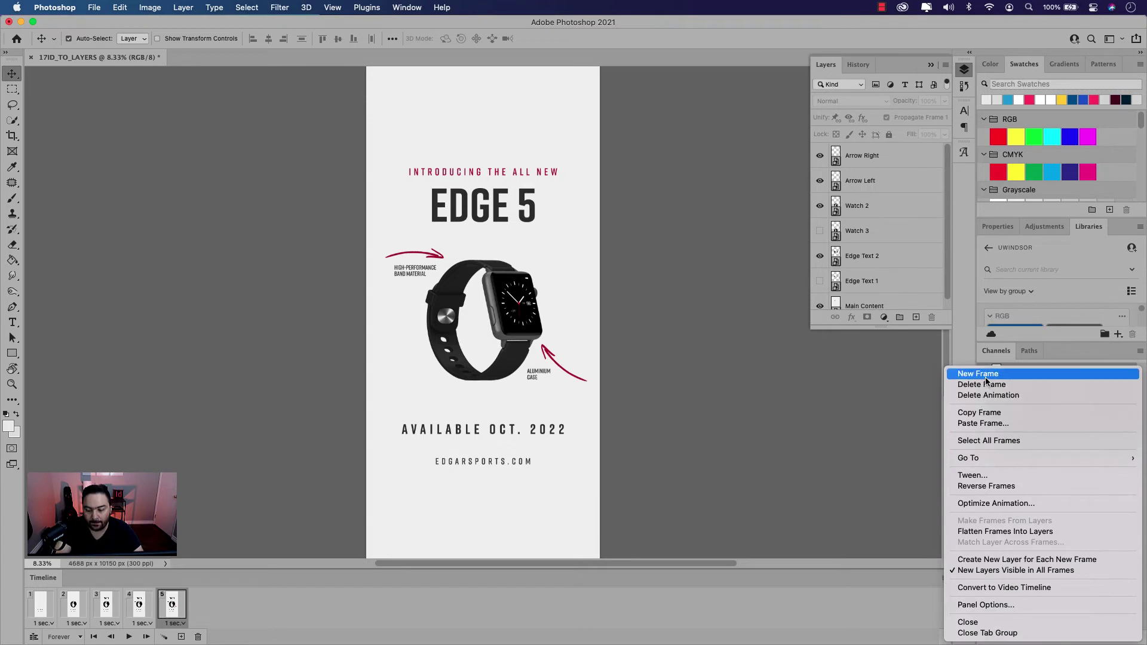
left_click(969, 391)
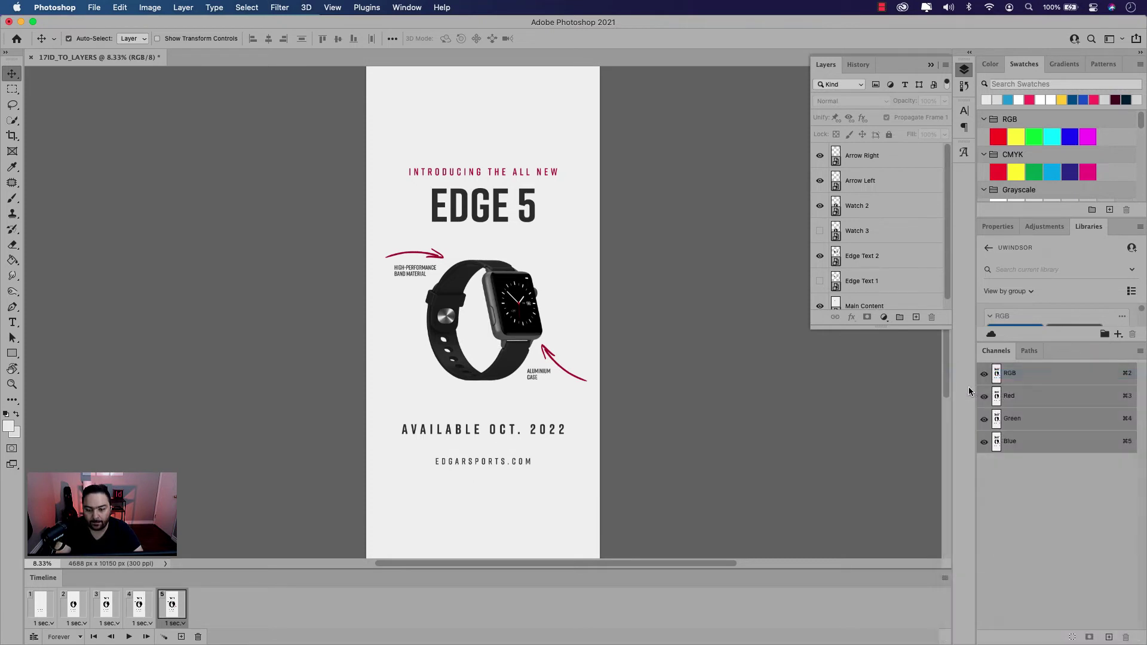
left_click(820, 207)
left_click(820, 232)
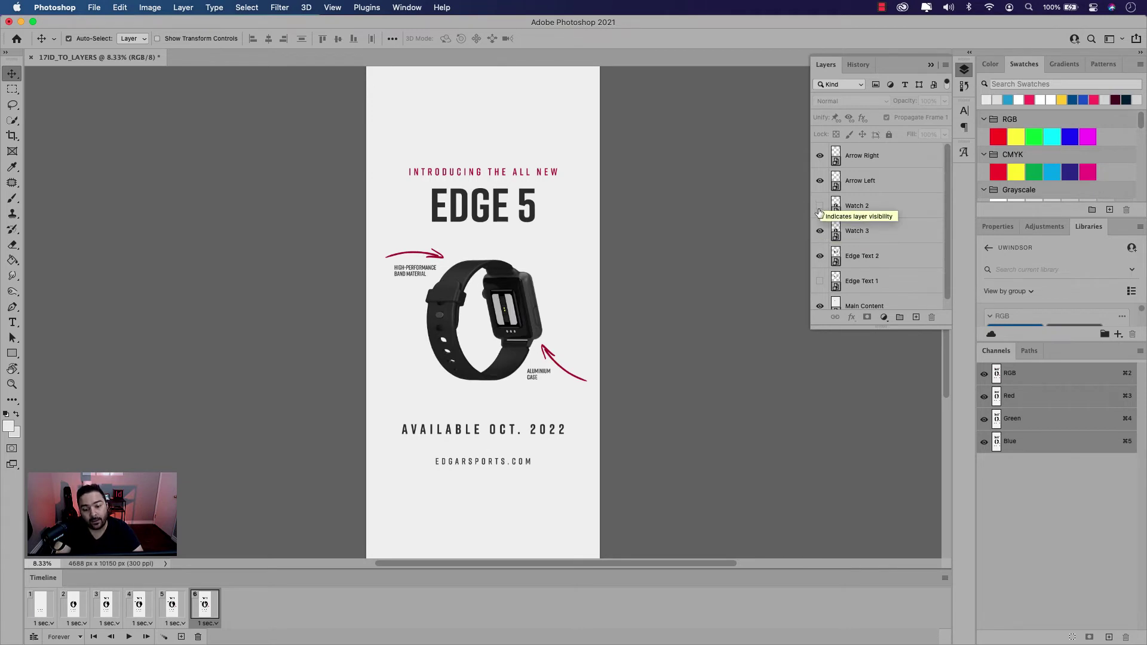
Step: Compare both watch views leaving Watch 2 hidden, then swap Edge Text 2 for outlined Edge Text 1
left_click(819, 209)
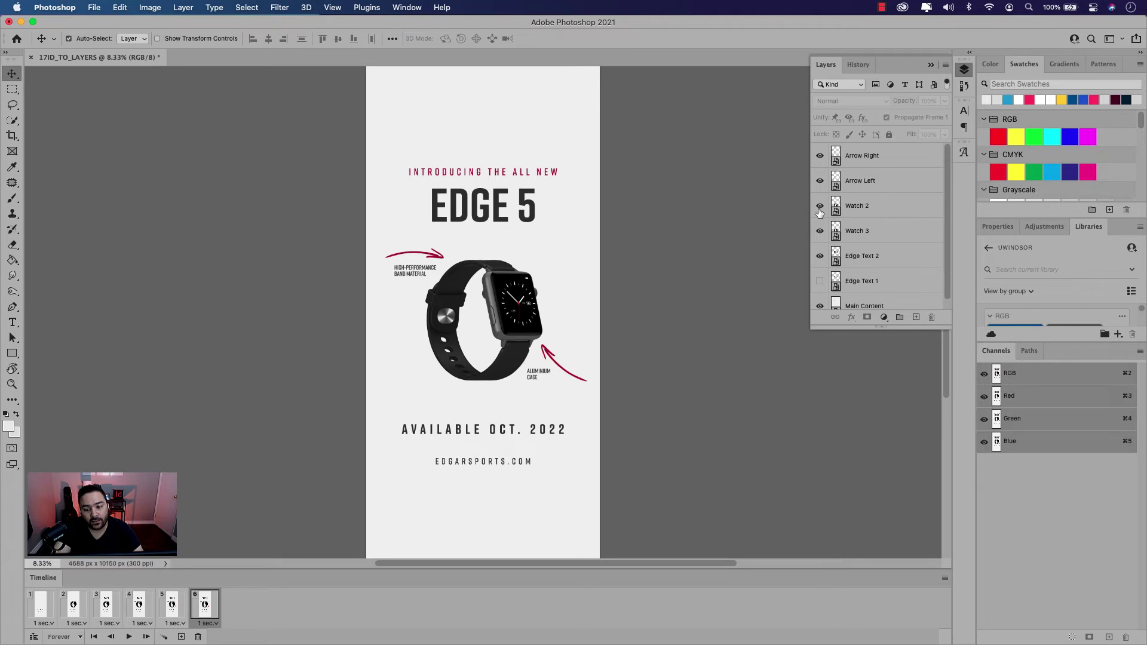
left_click(819, 209)
left_click(819, 209)
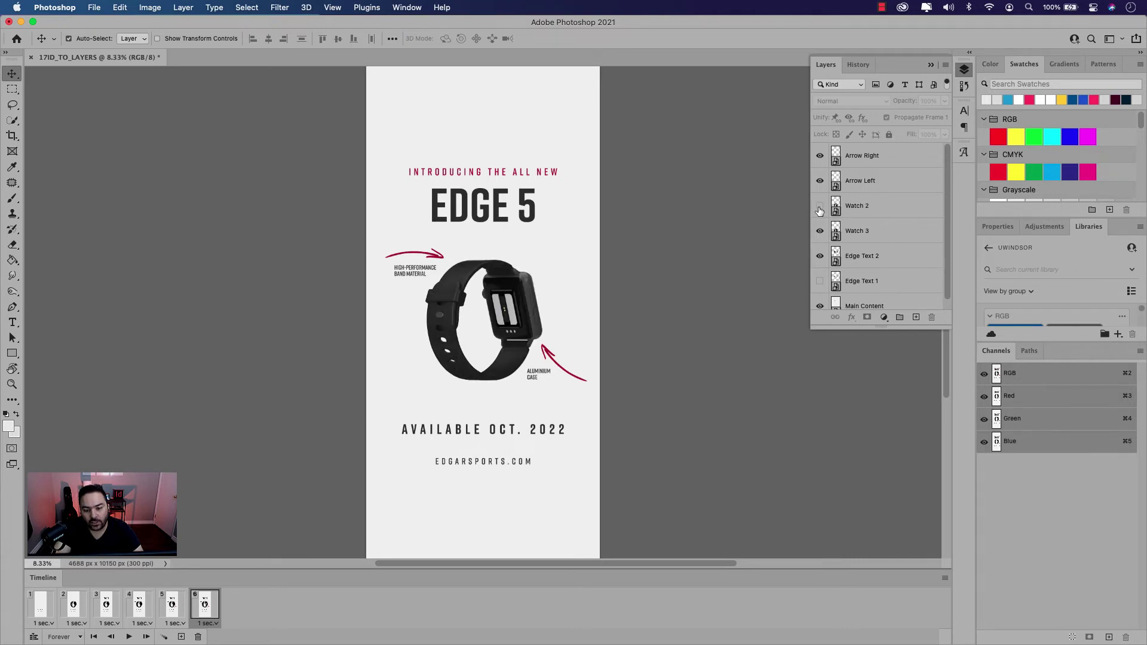
left_click(819, 209)
left_click(819, 209)
left_click(819, 209)
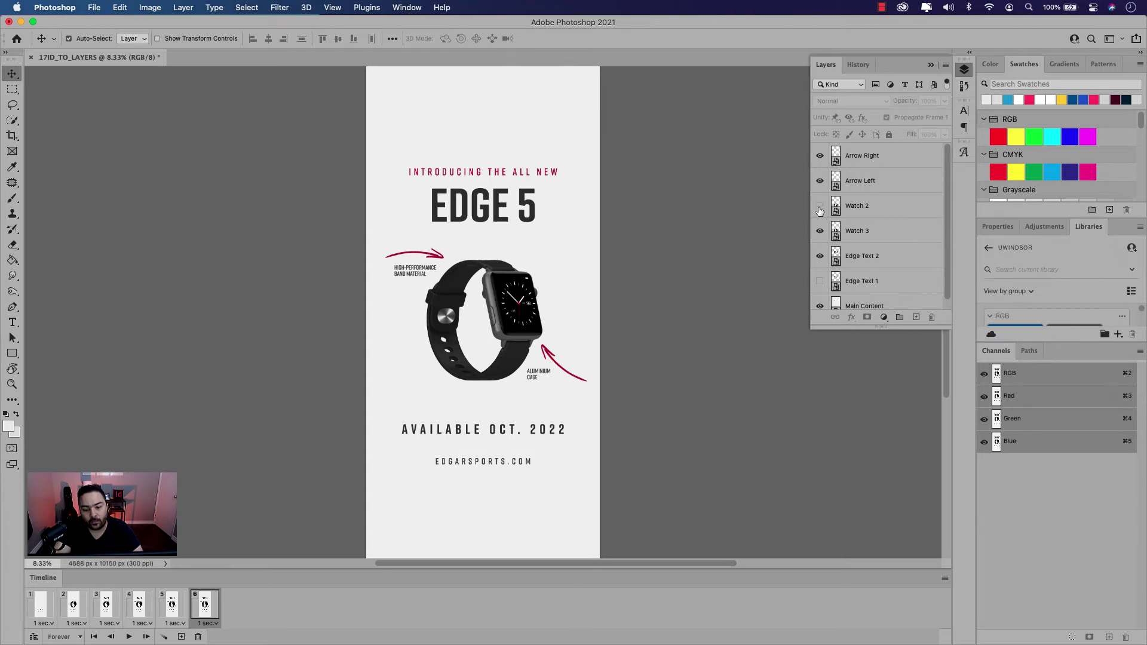
left_click(819, 209)
left_click(819, 209)
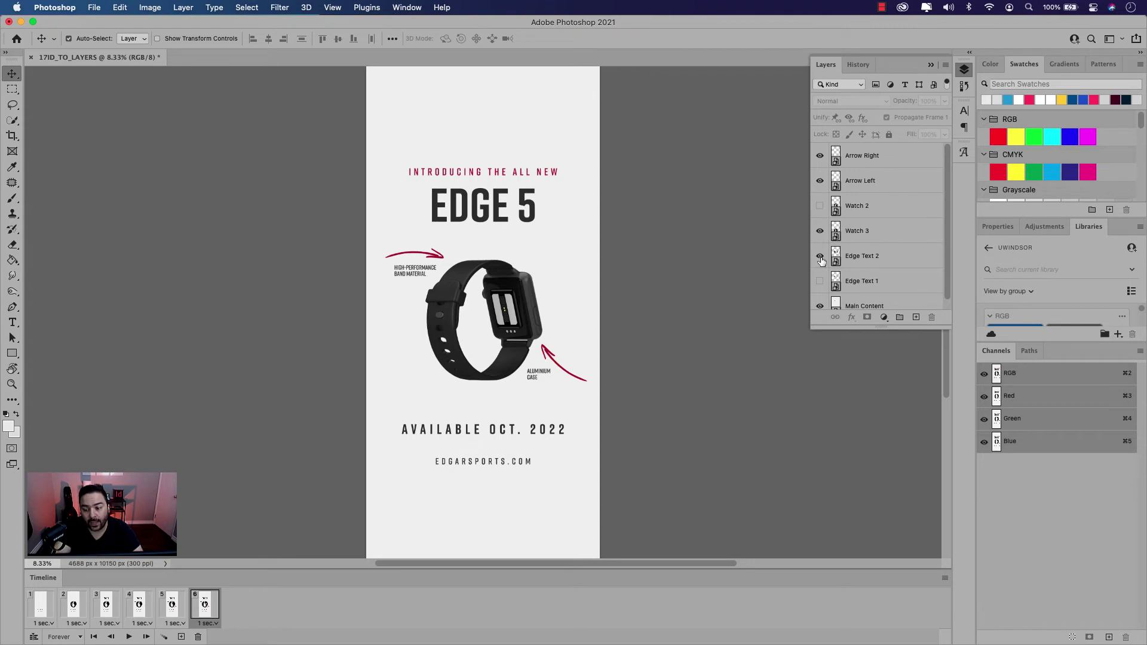
left_click(821, 257)
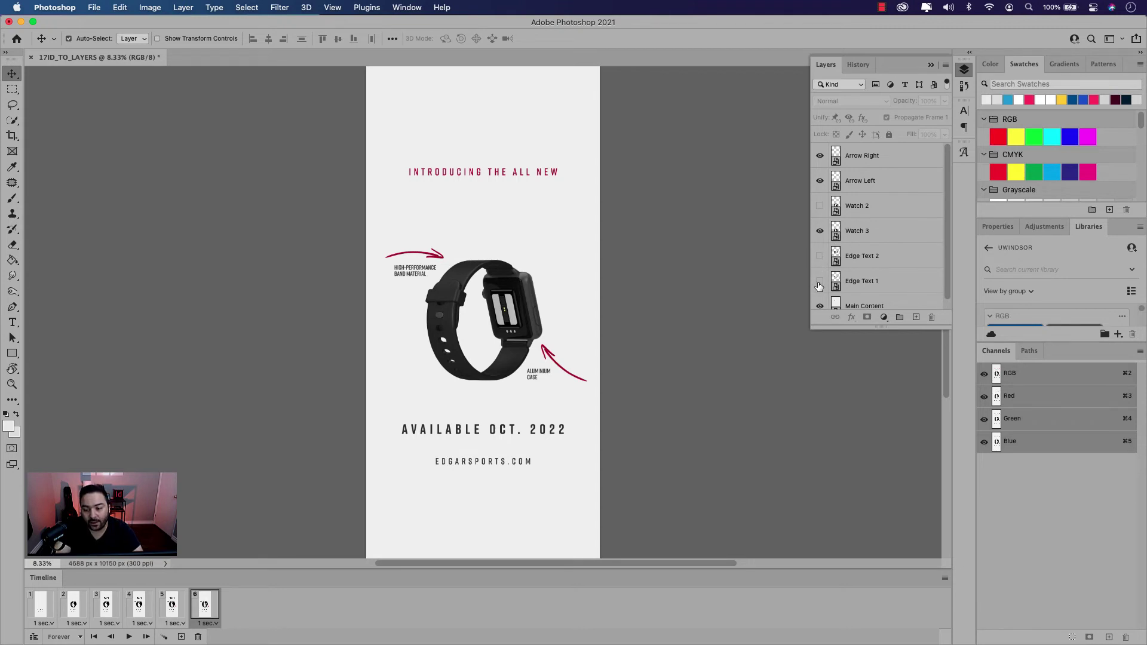
left_click(819, 281)
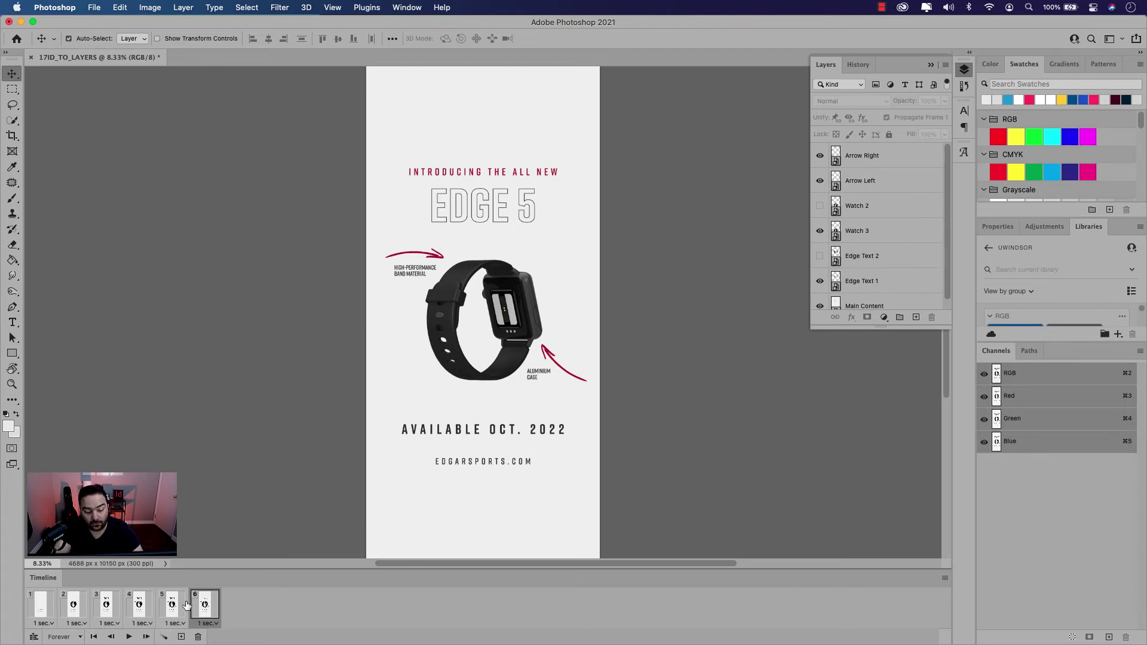
Step: Copy frame 5 and paste it after frame 6 as frame 7
left_click(176, 605)
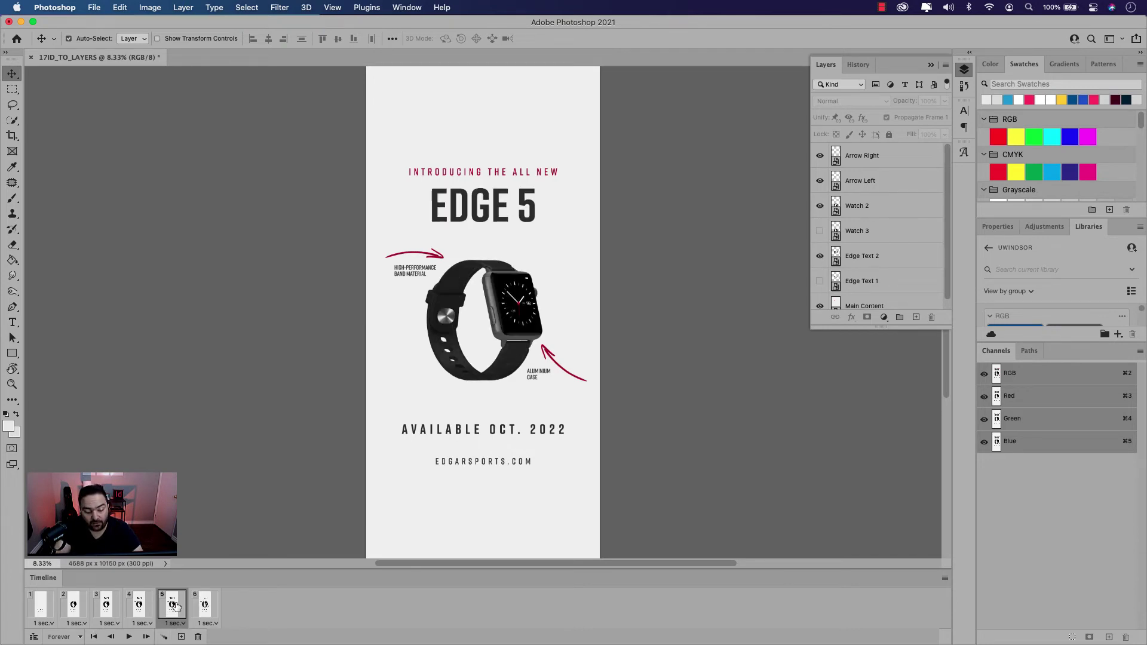
left_click(944, 579)
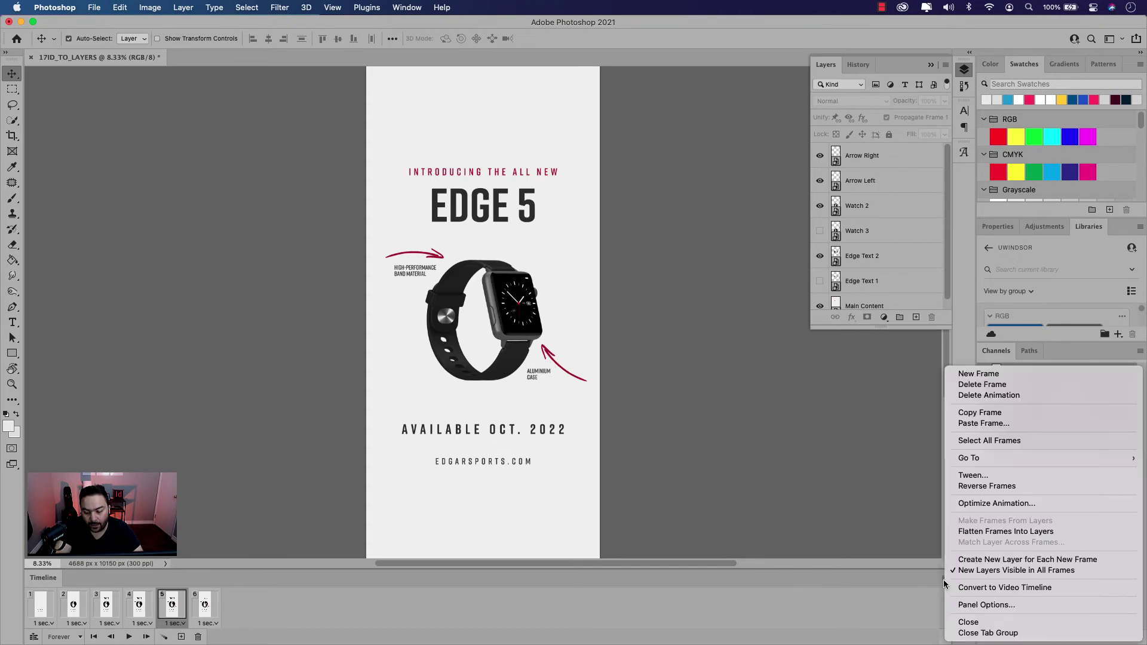
left_click(979, 412)
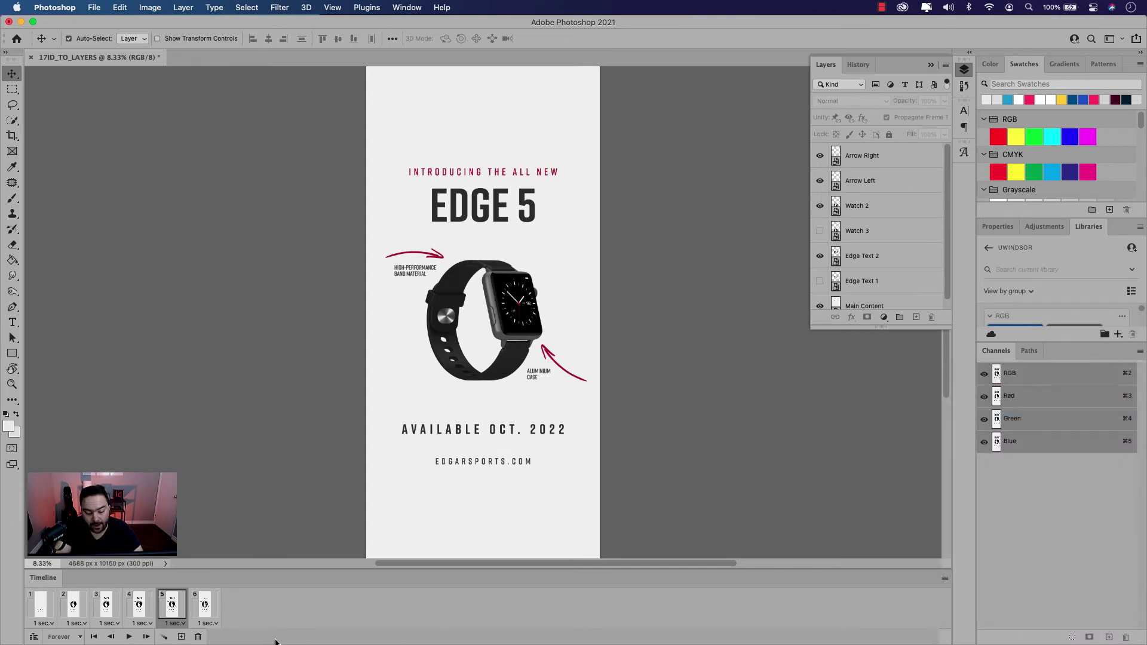
left_click(204, 609)
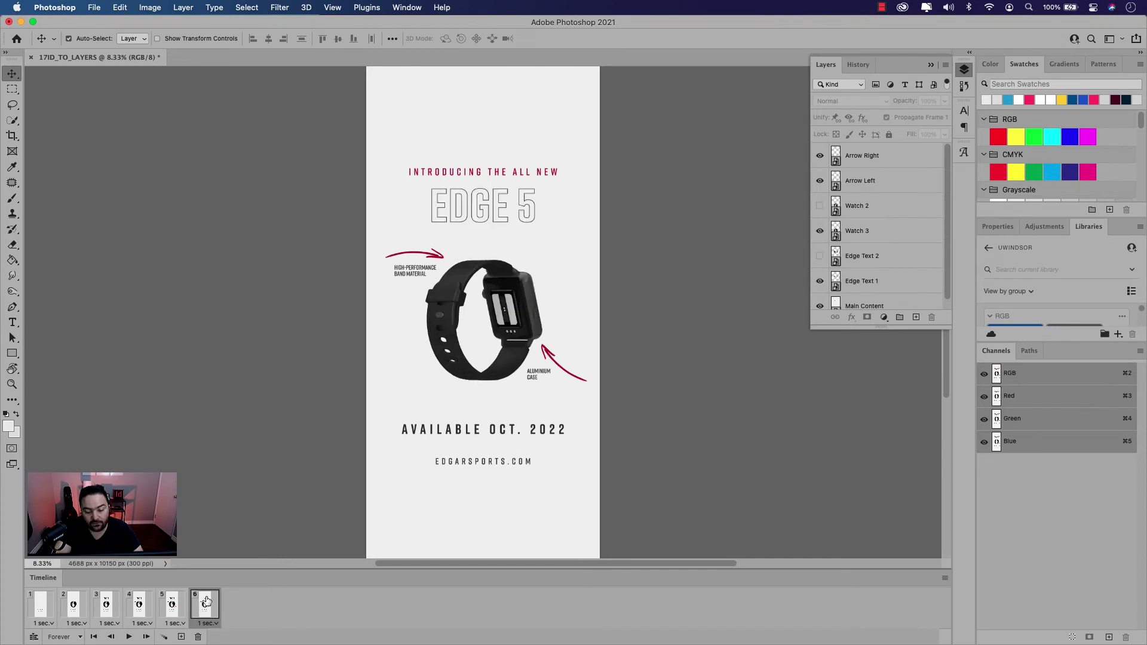
left_click(944, 578)
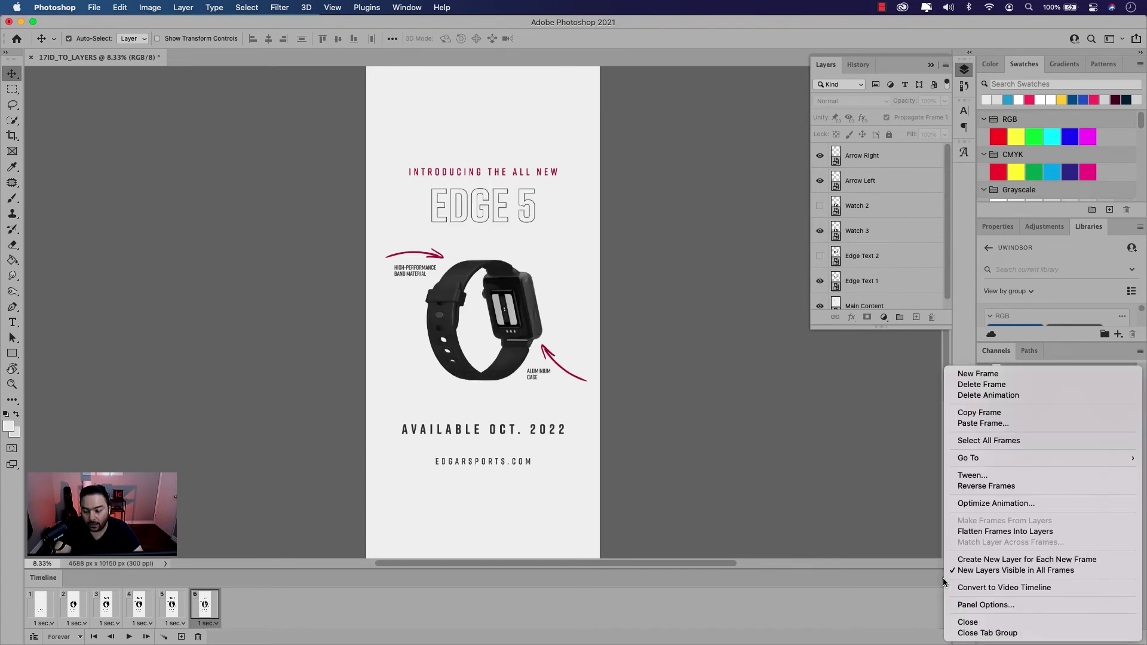
left_click(974, 426)
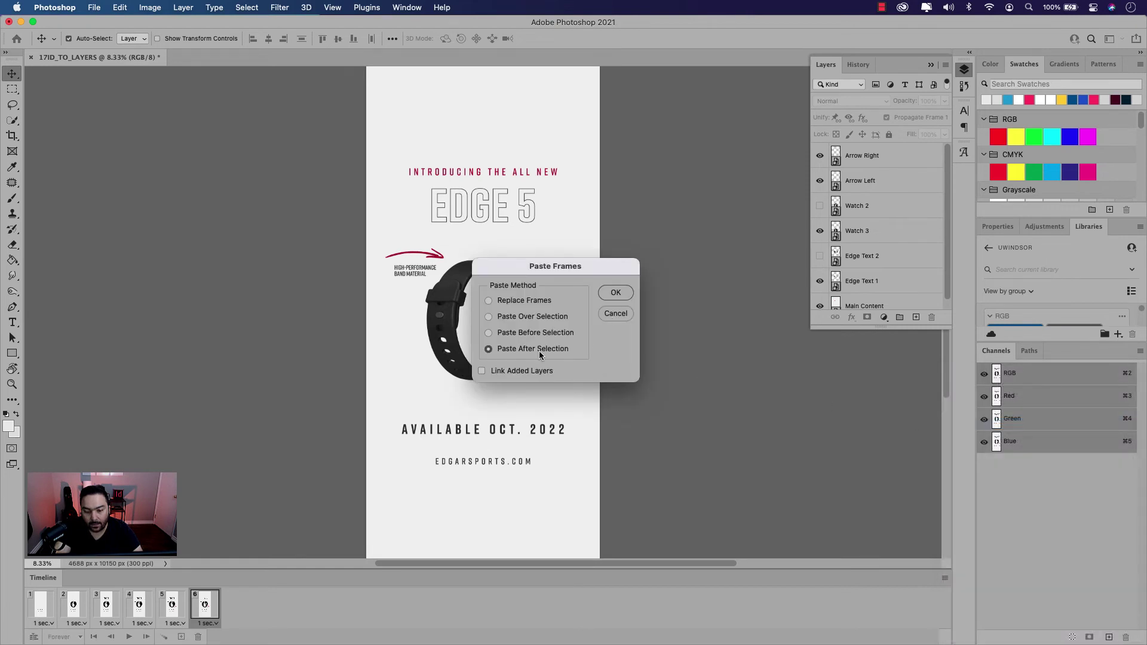
left_click_drag(536, 270, 507, 274)
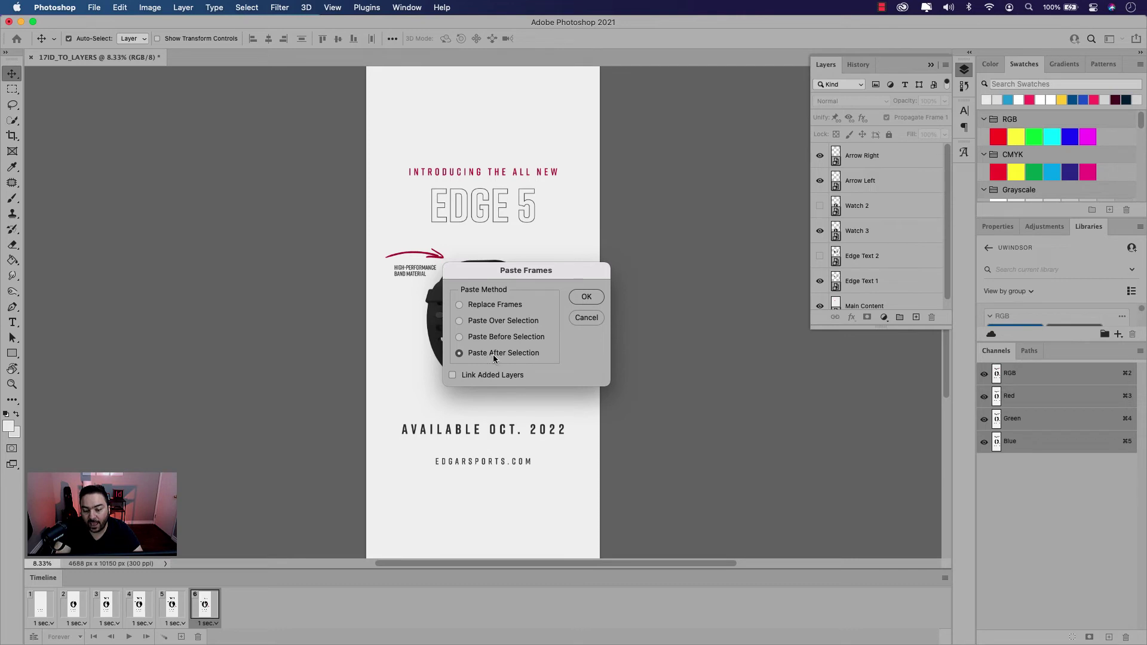
left_click(585, 300)
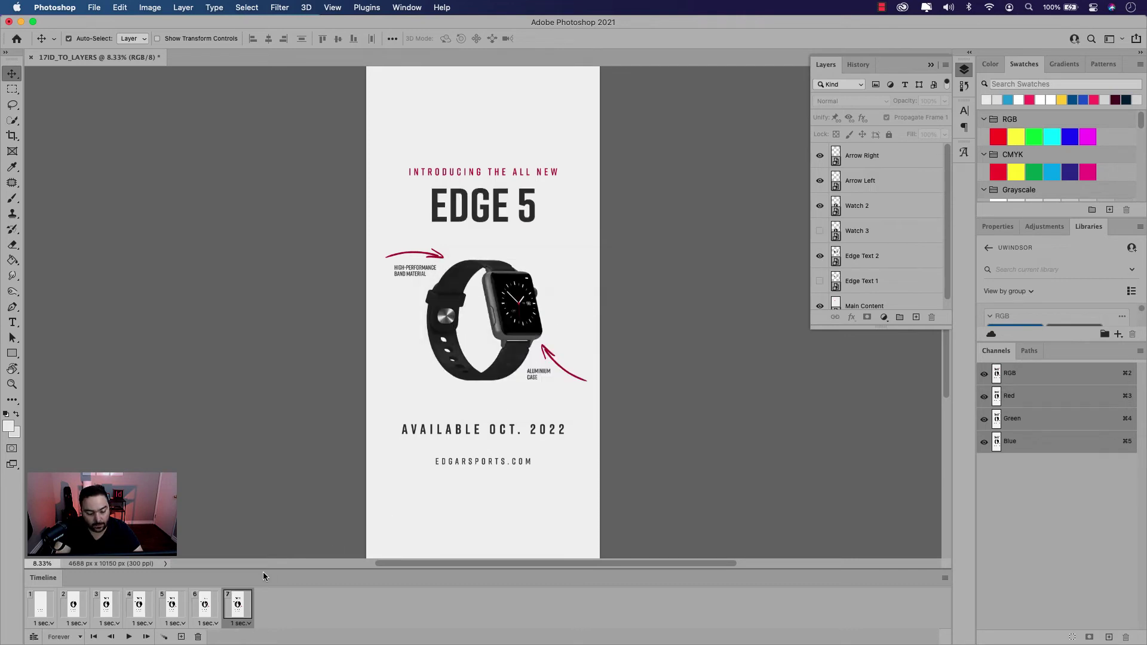
Step: Copy frame 6 and paste it after frame 7 as frame 8
left_click(206, 606)
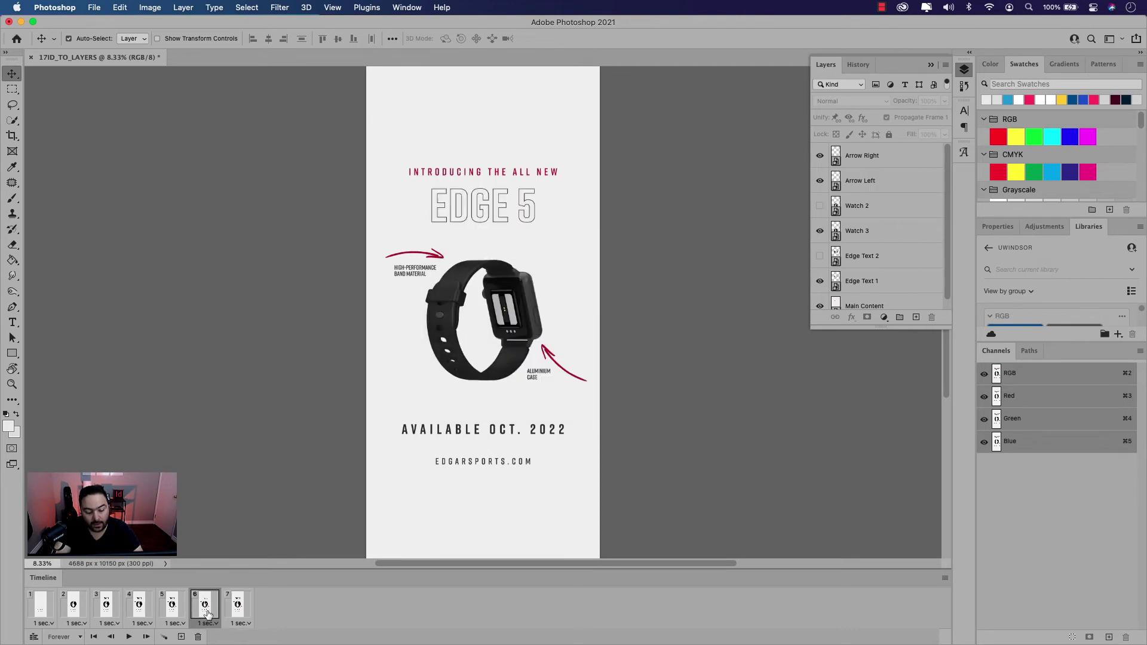
left_click(944, 578)
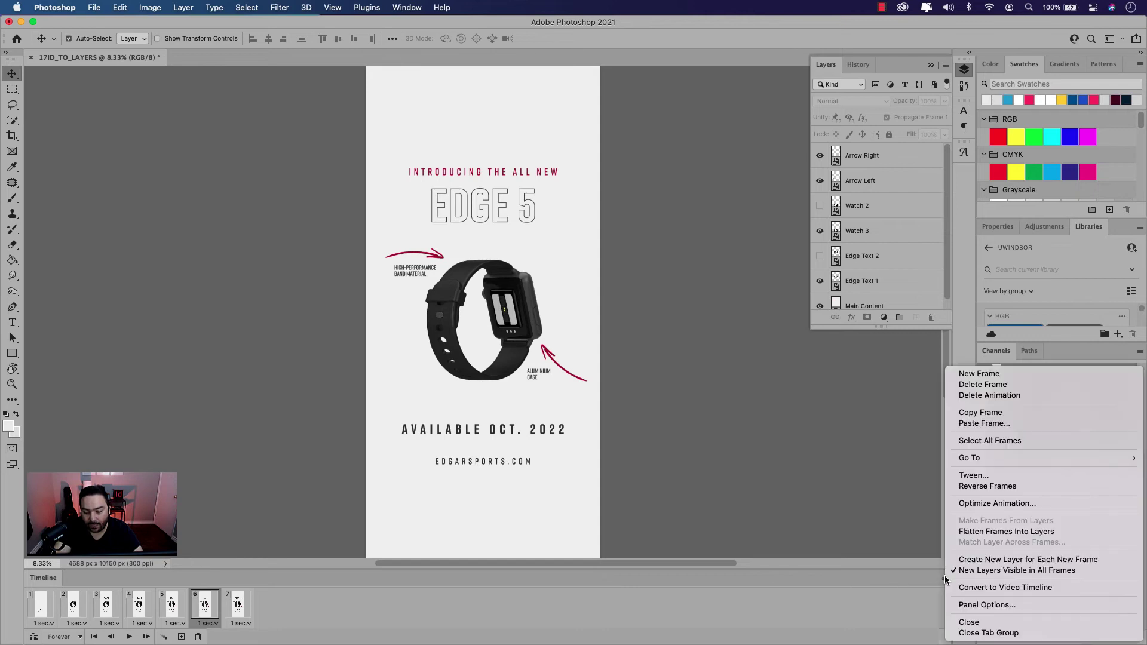
left_click(968, 412)
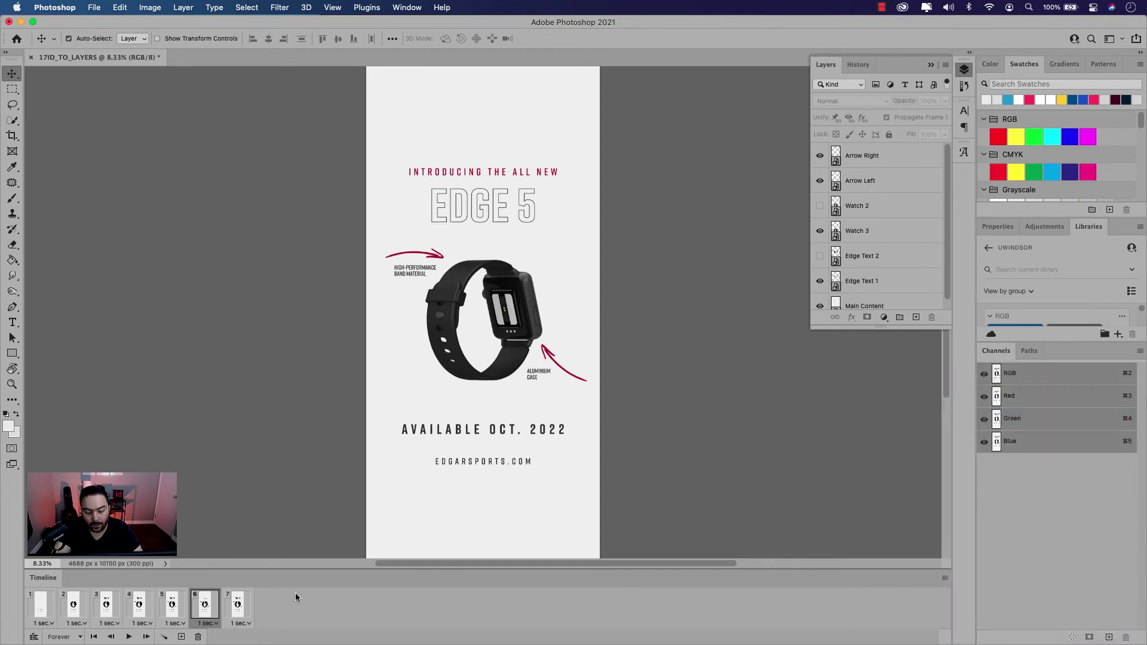
left_click(245, 604)
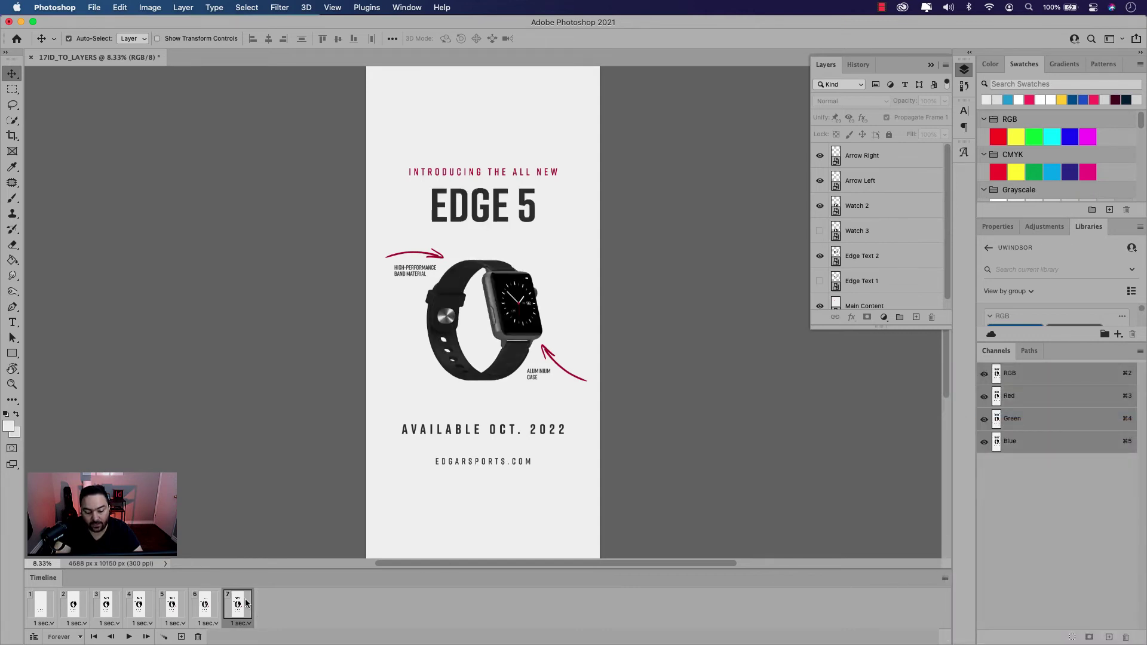
left_click(944, 579)
left_click(792, 426)
left_click(576, 300)
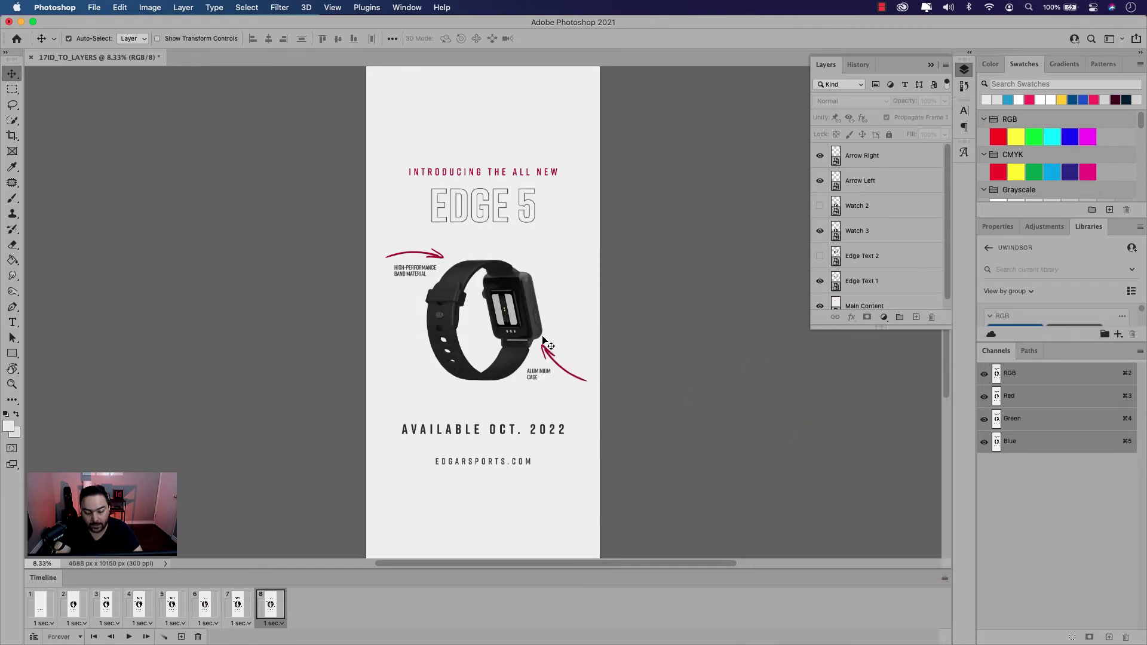
Step: Copy frame 7 and paste it after frame 8 as frame 9
left_click(238, 606)
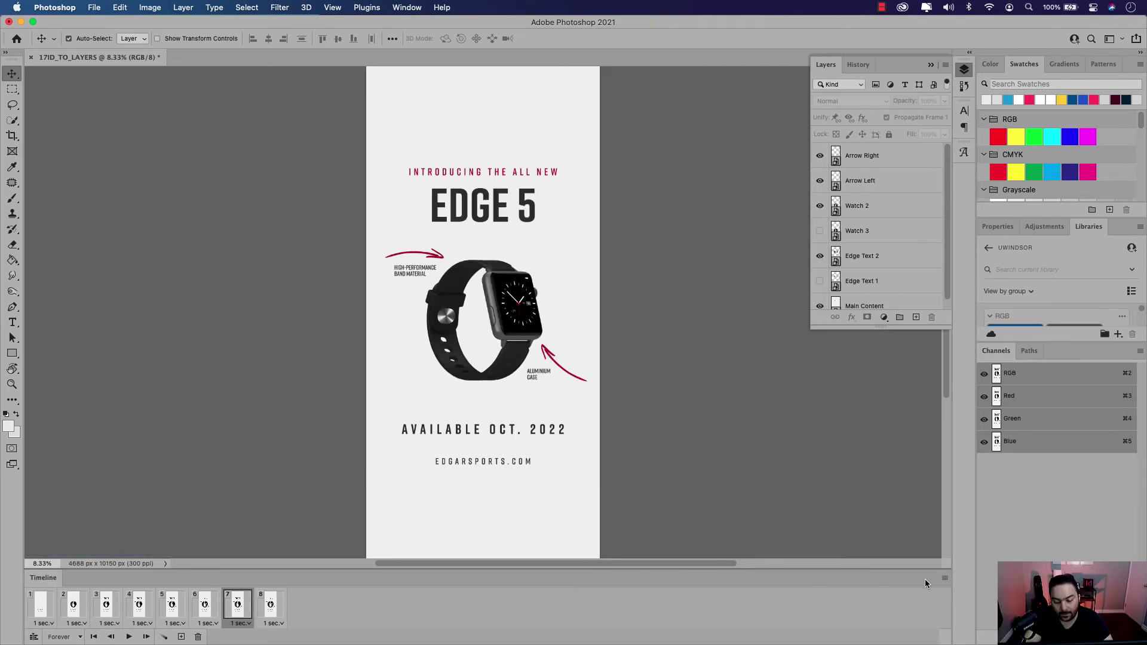
left_click(945, 579)
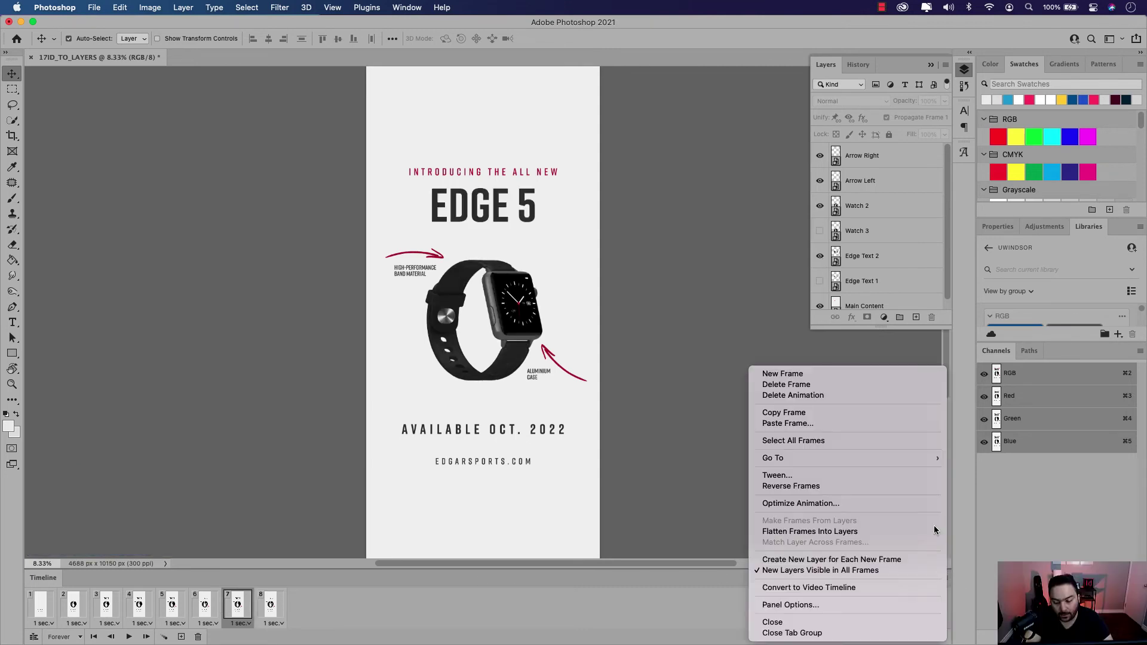
left_click(833, 412)
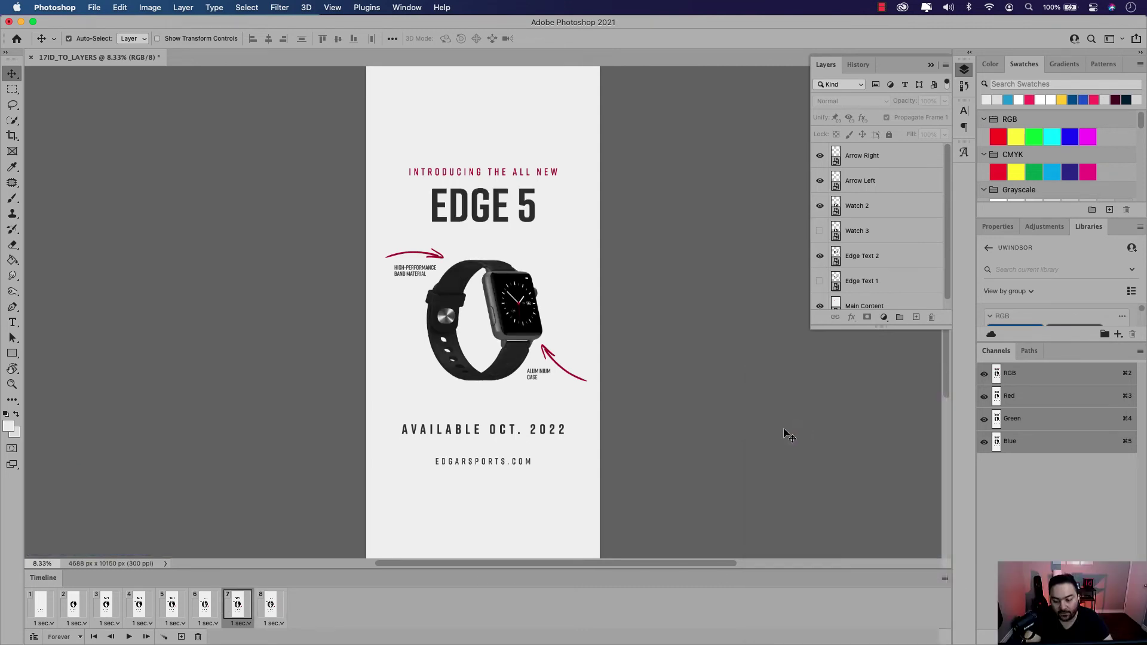
left_click(271, 606)
left_click(945, 578)
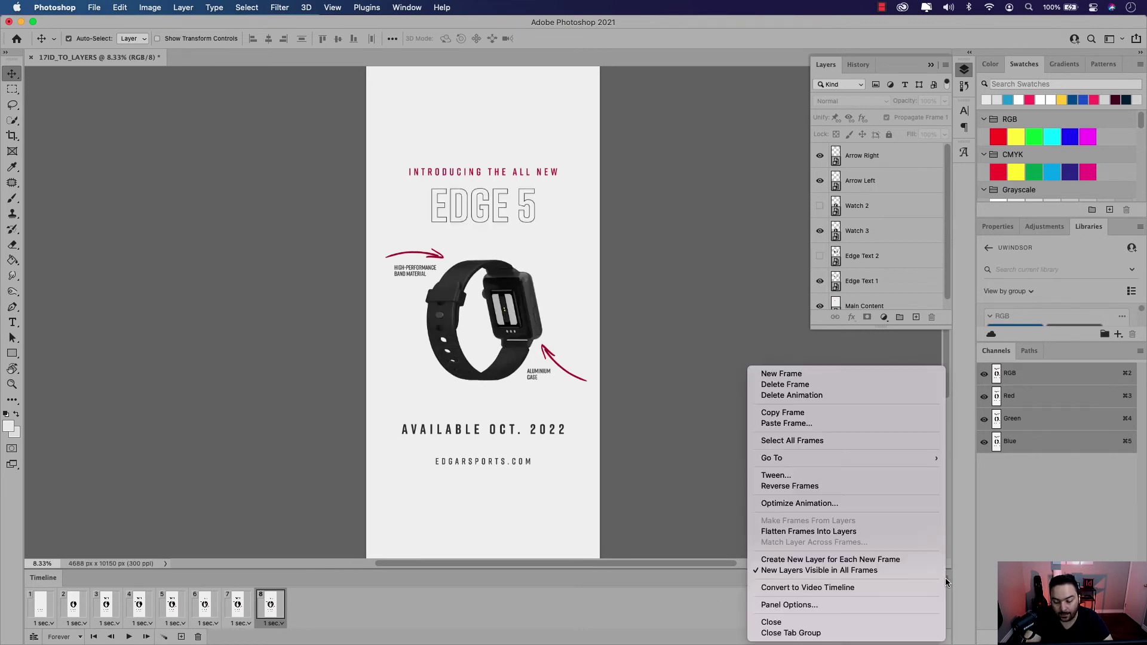
left_click(771, 423)
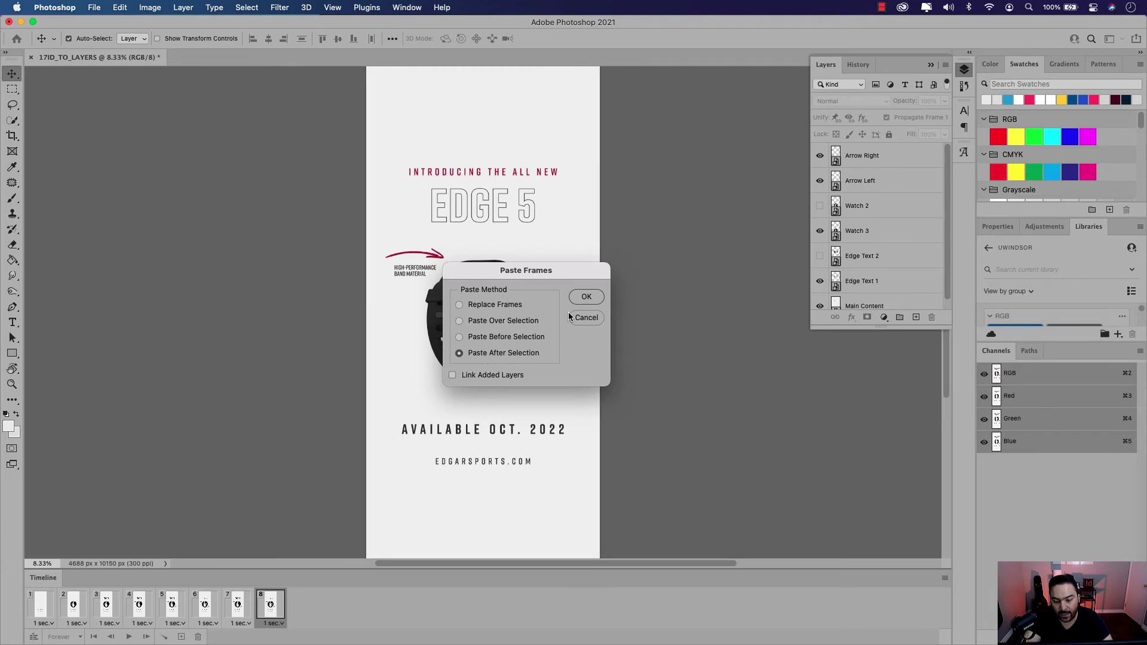
left_click(583, 298)
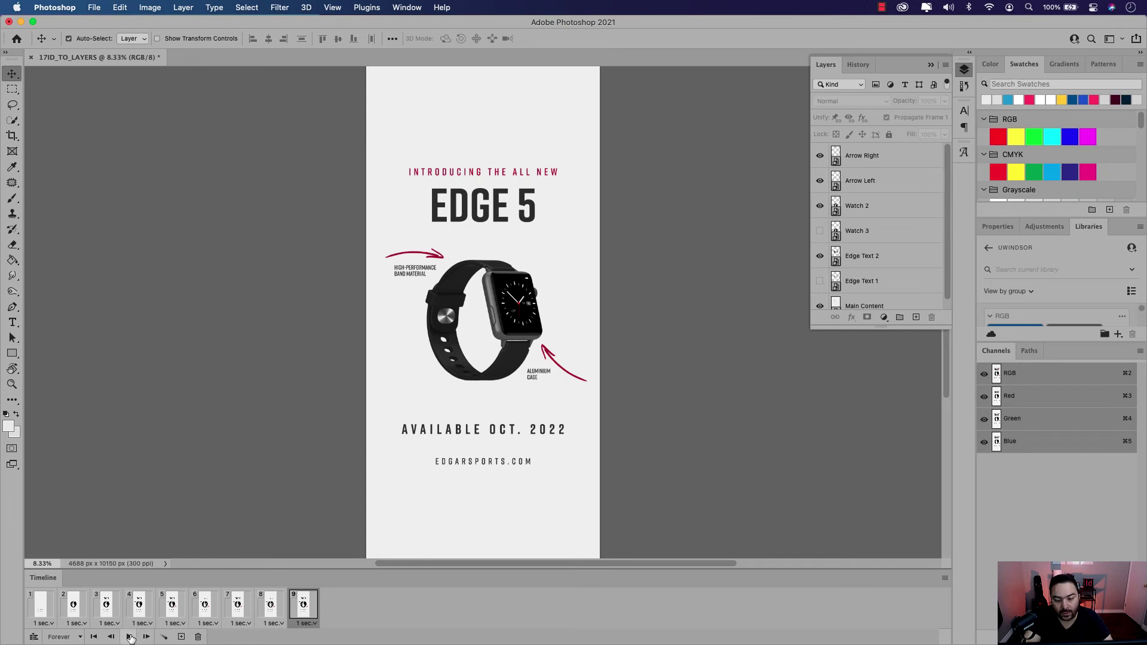
Step: Preview the nine-frame EDGE 5 animation with the Timeline's Play button
left_click(130, 637)
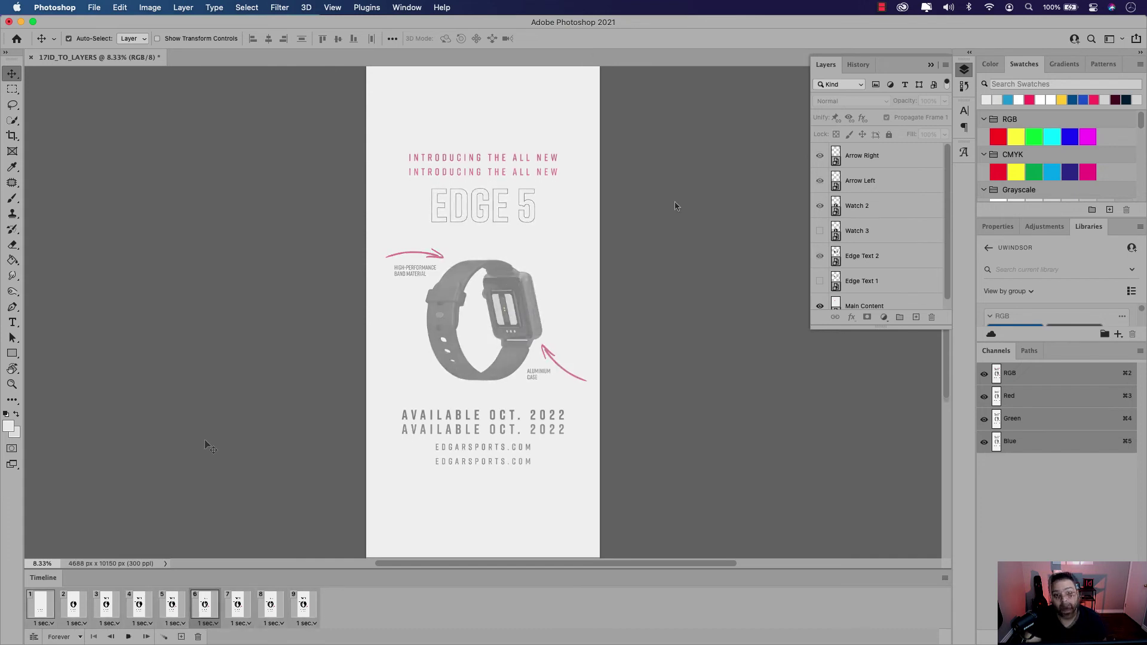
Step: Stop the animation on frame 1 and bring up File > Export > Save for Web (Legacy)
key("space")
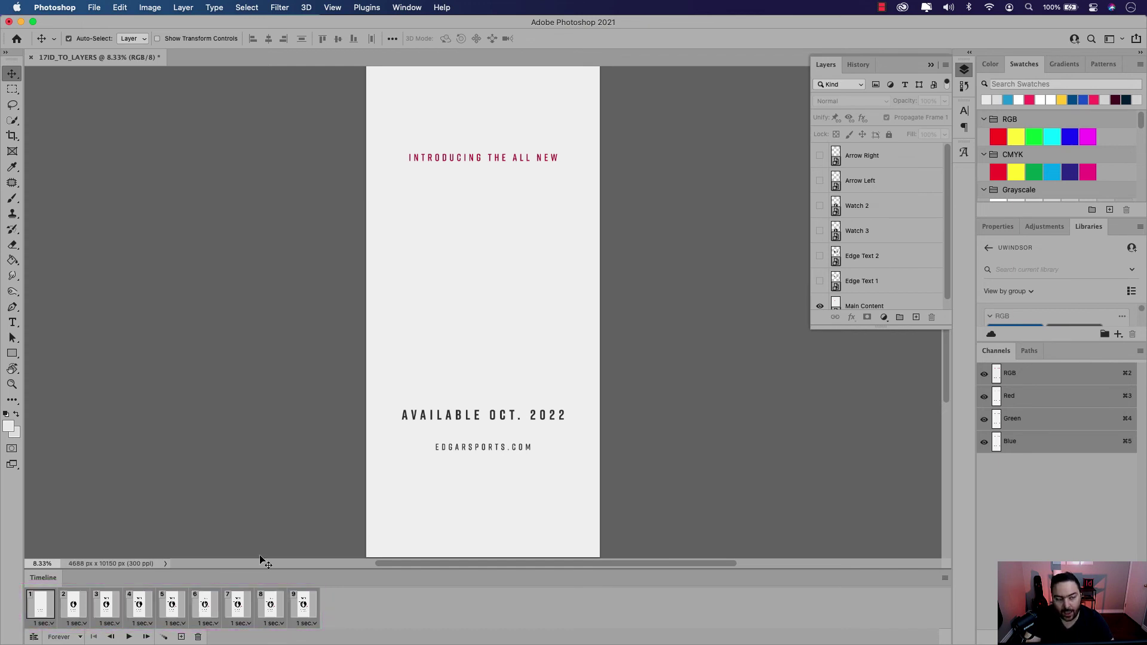
left_click(95, 8)
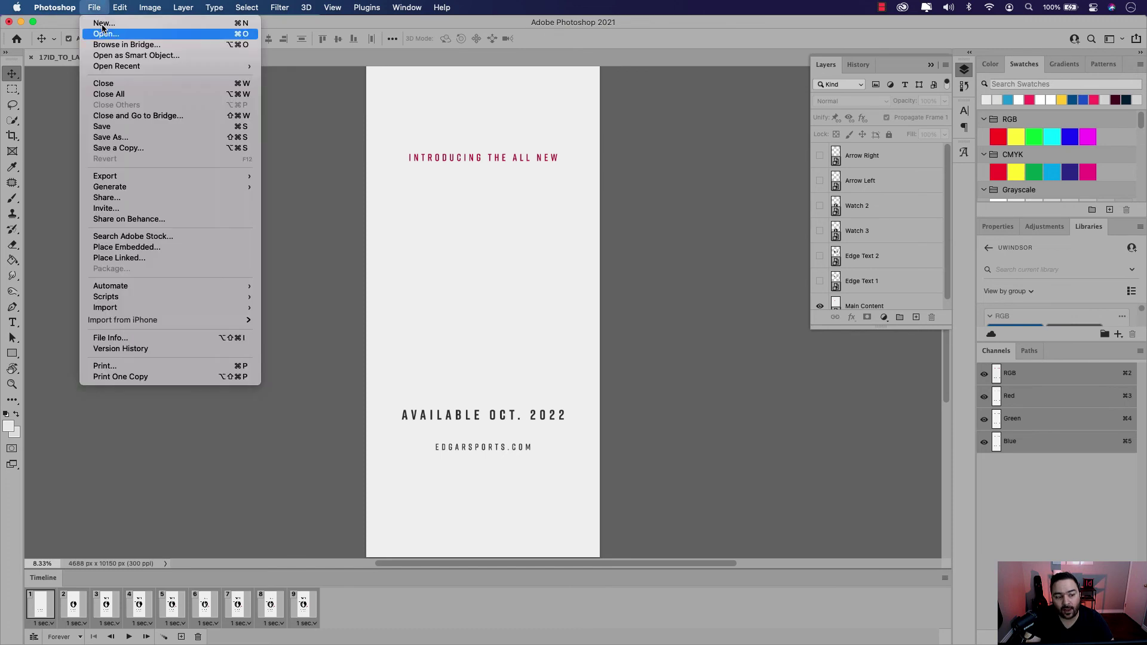
mouse_move(141, 176)
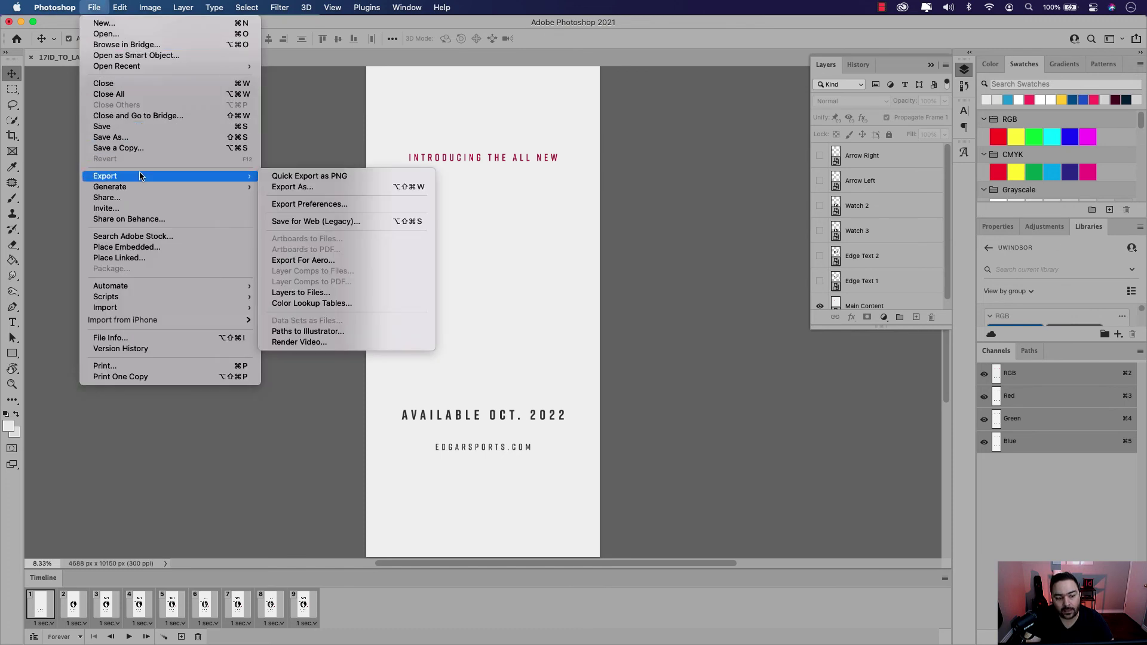
left_click(326, 222)
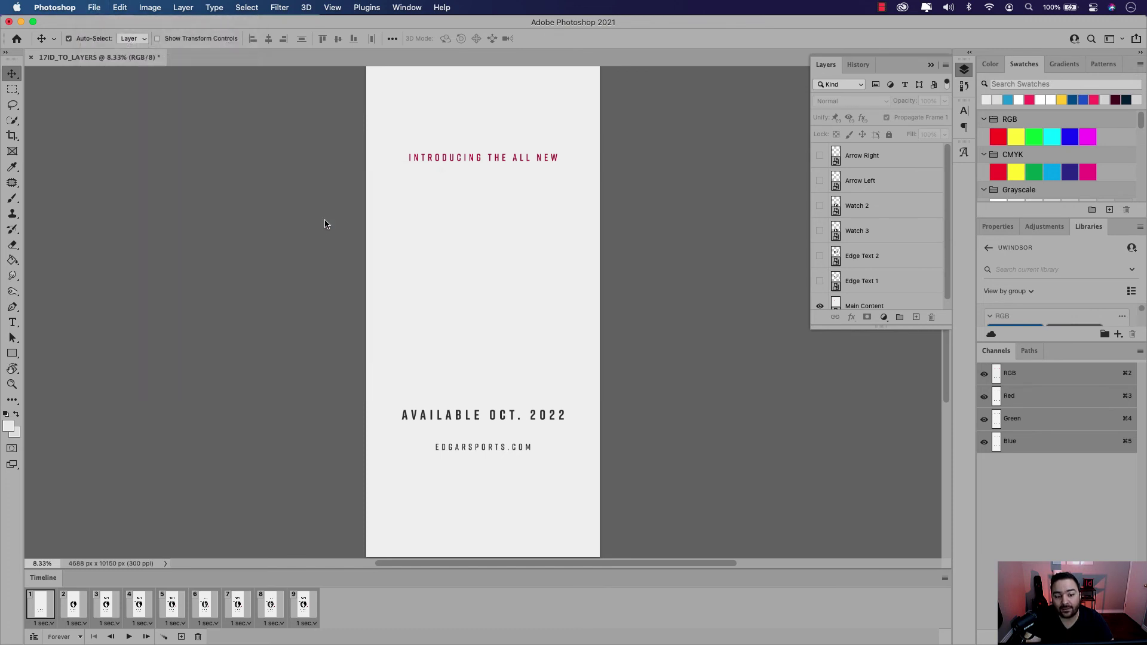
Step: Export as GIF with the GIF 128 Dithered preset and Forever looping, then continue to save
mouse_move(697, 76)
left_mouse_down()
mouse_move(679, 92)
mouse_move(684, 83)
left_mouse_up()
left_click(686, 136)
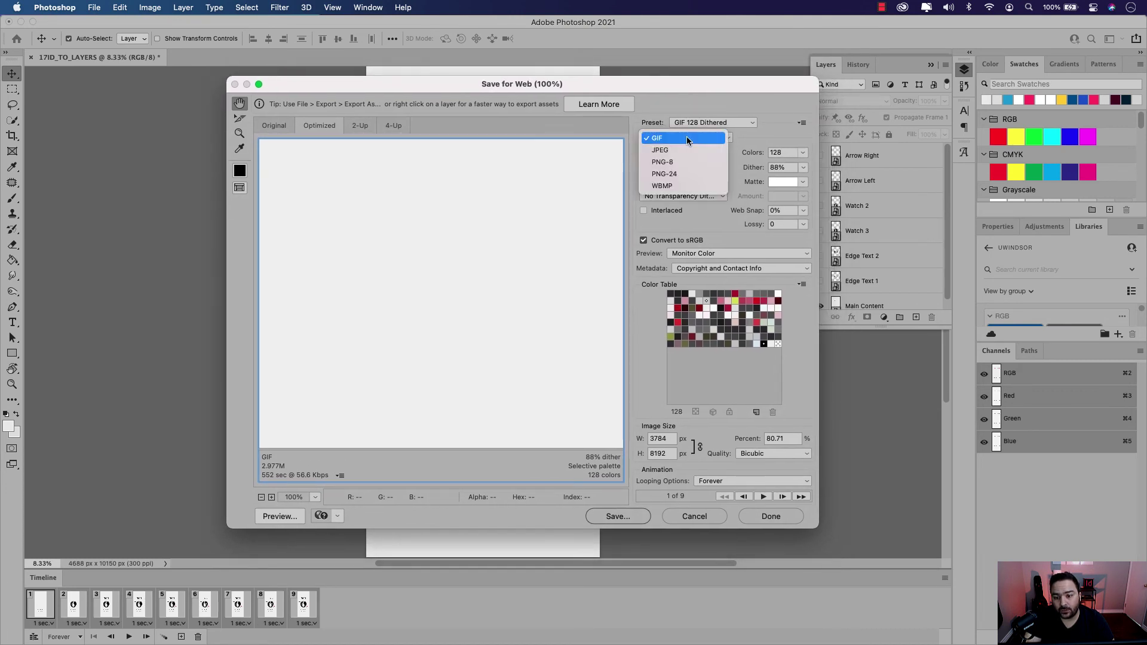
left_click(675, 141)
left_click(703, 124)
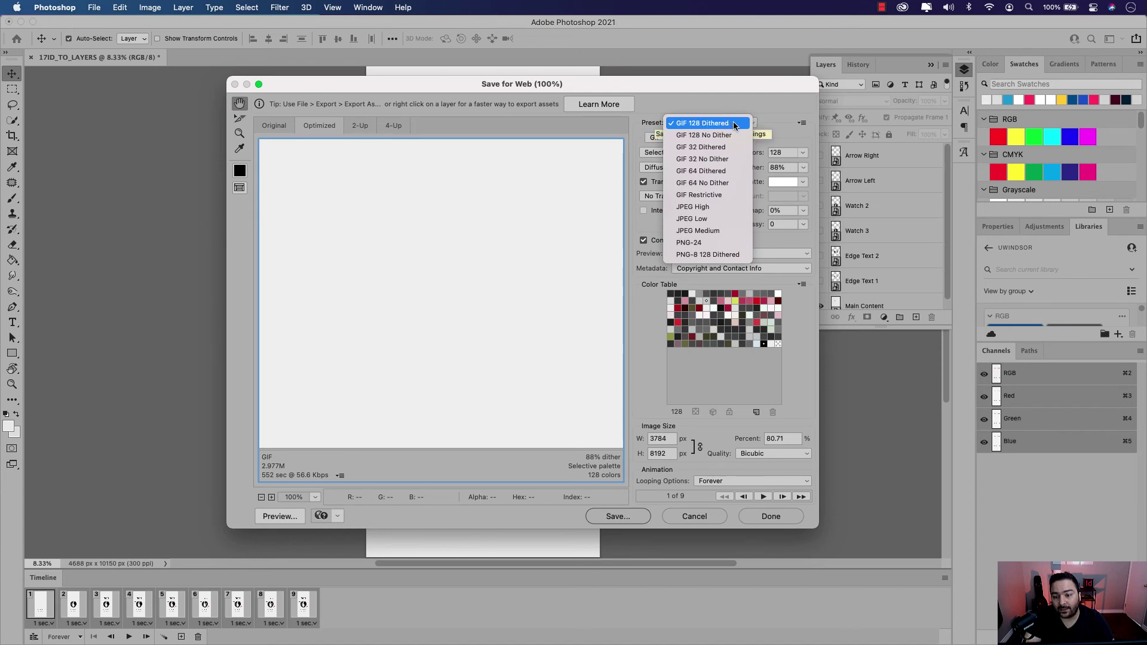
left_click(728, 123)
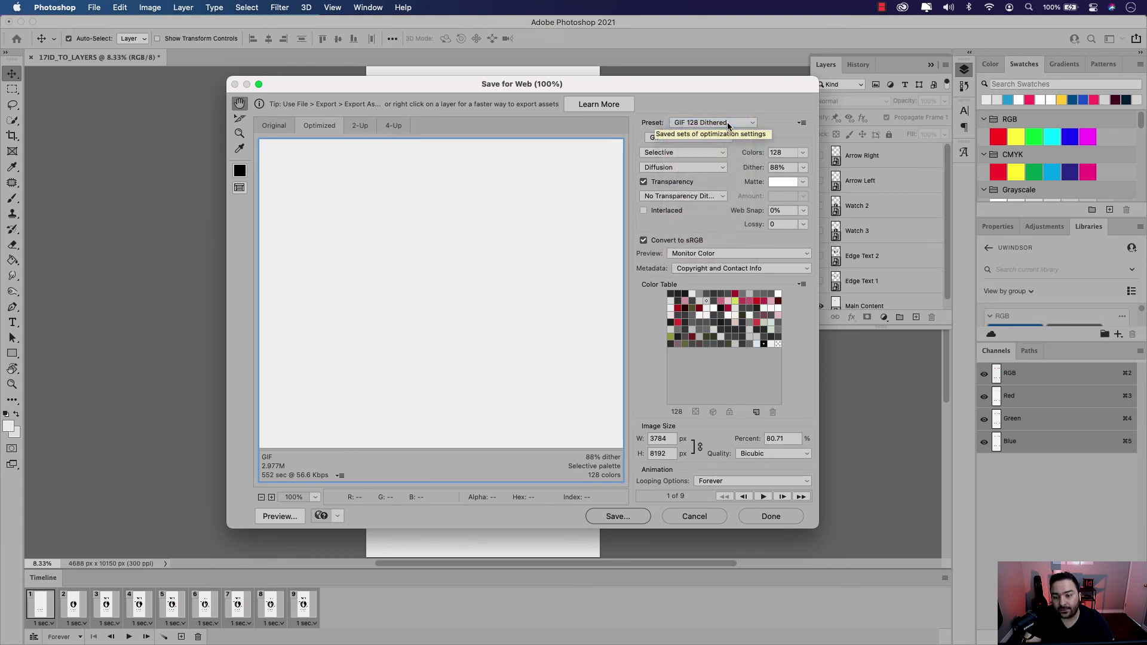
left_click(732, 481)
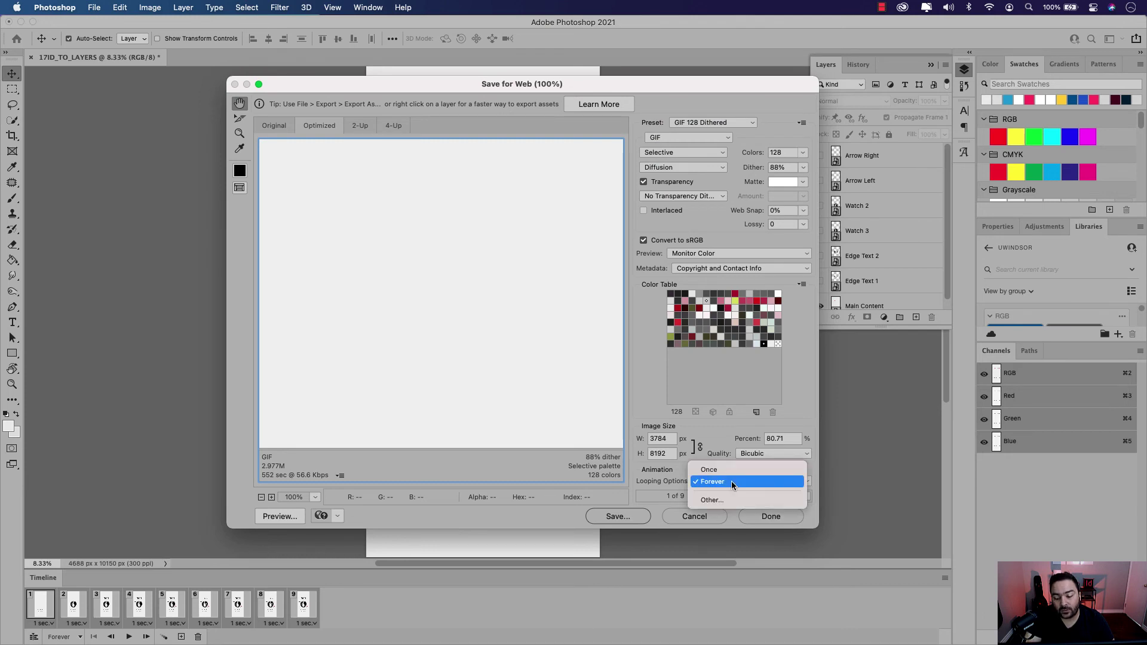
left_click(731, 482)
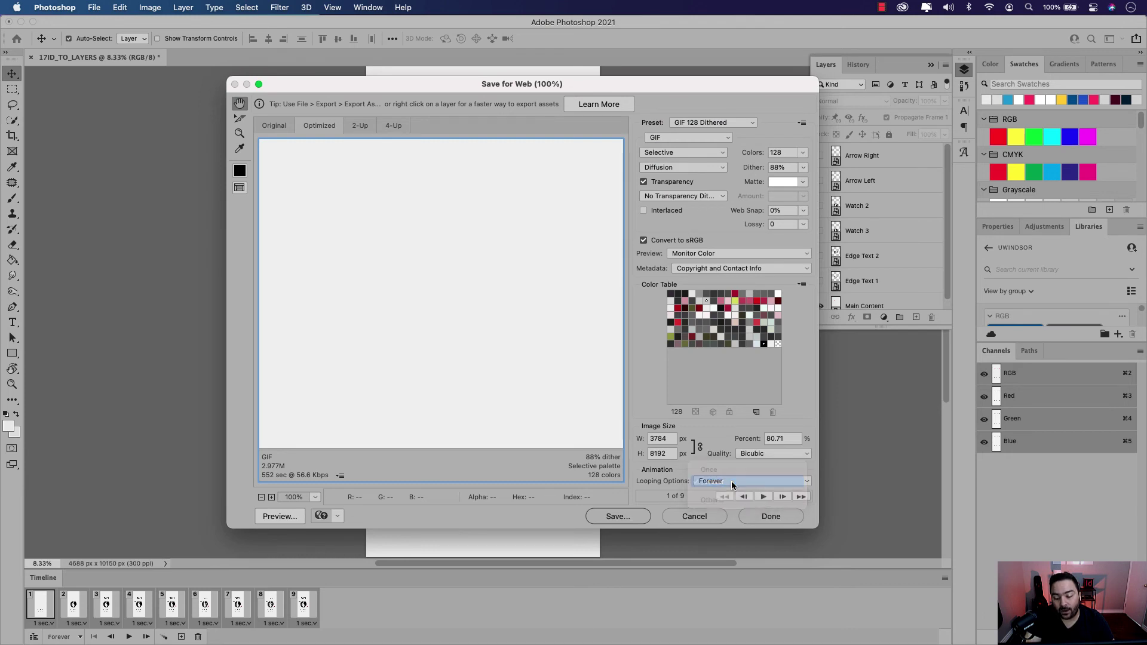
left_click(618, 516)
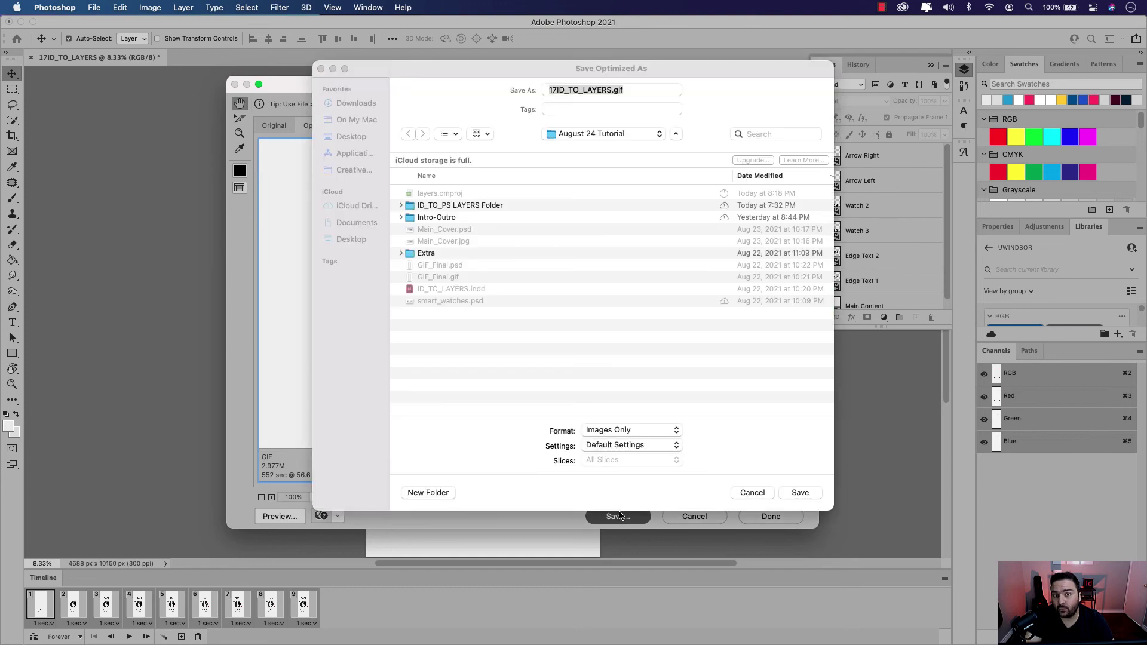
Step: Save the GIF as 17ID_TO_LAYERS-new.gif in the August 24 Tutorial folder
left_click(611, 91)
type("-new")
left_click(800, 493)
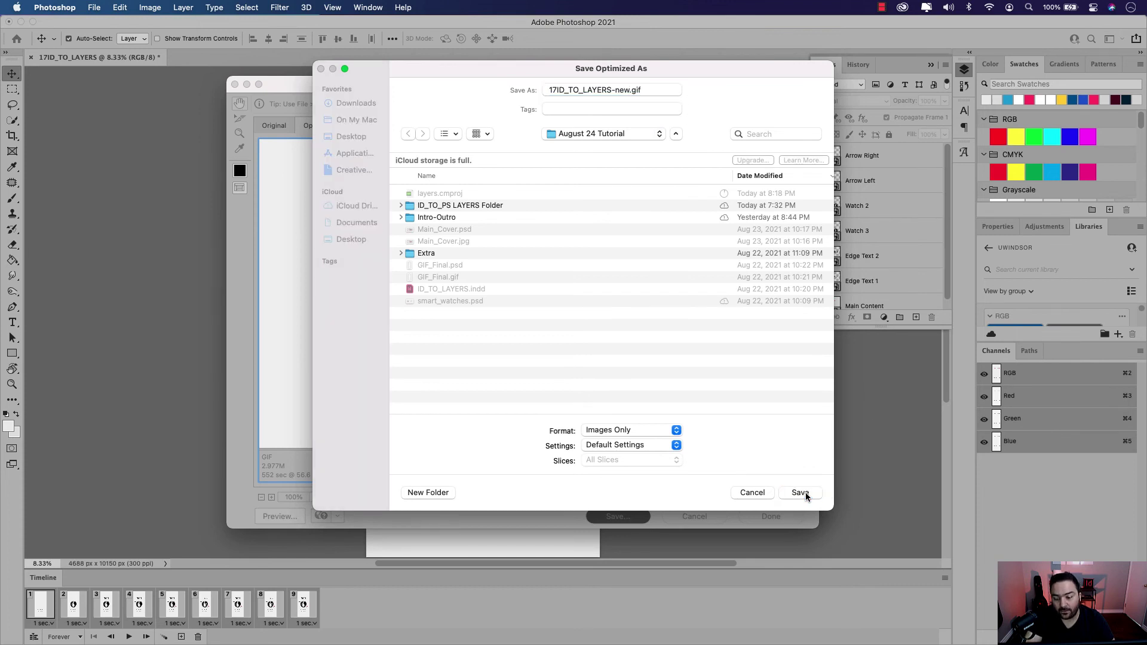